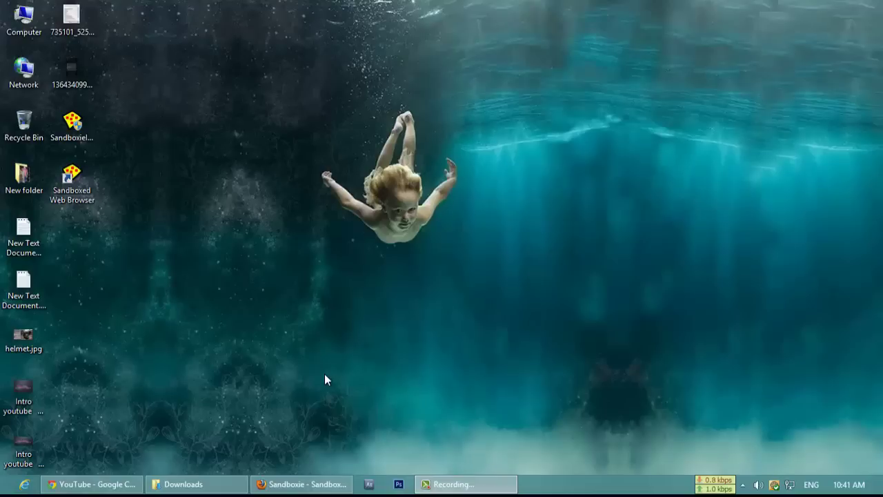
click(301, 491)
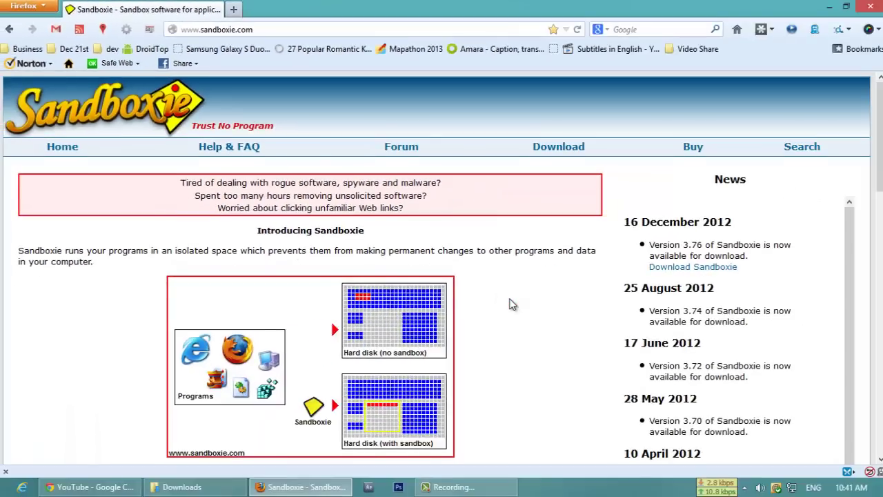
scroll(512, 305, down, 2)
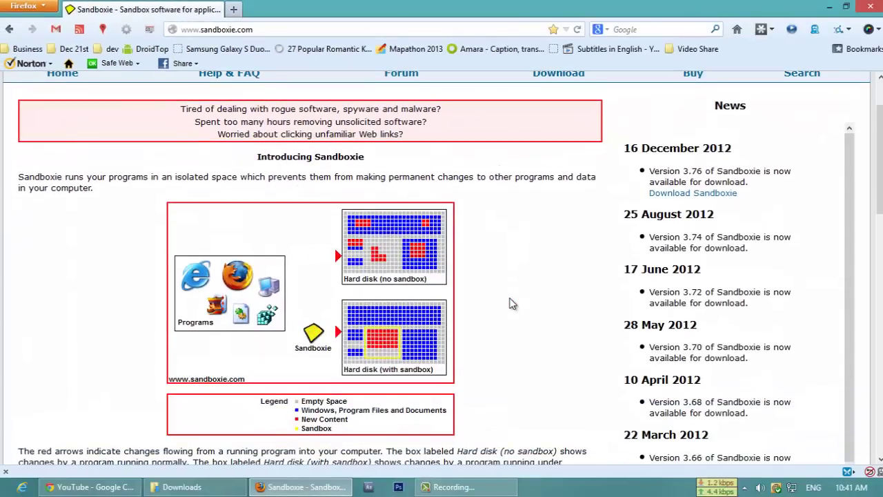
scroll(512, 304, down, 2)
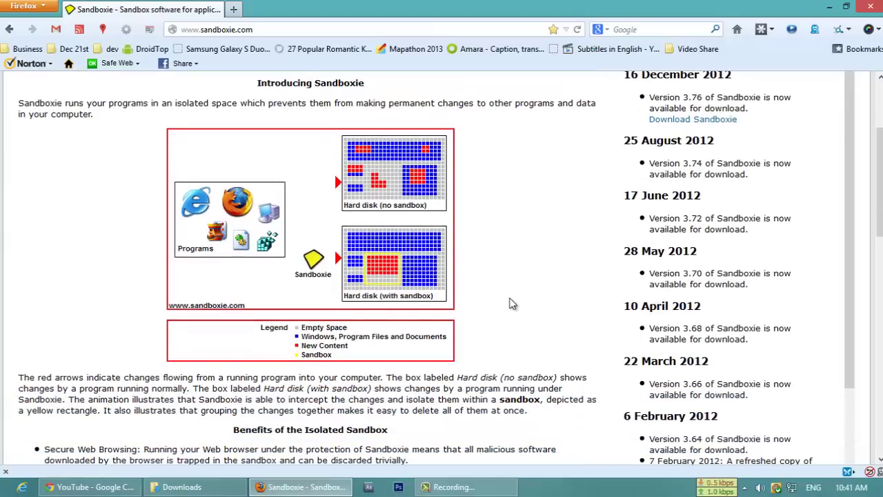
scroll(512, 305, up, 2)
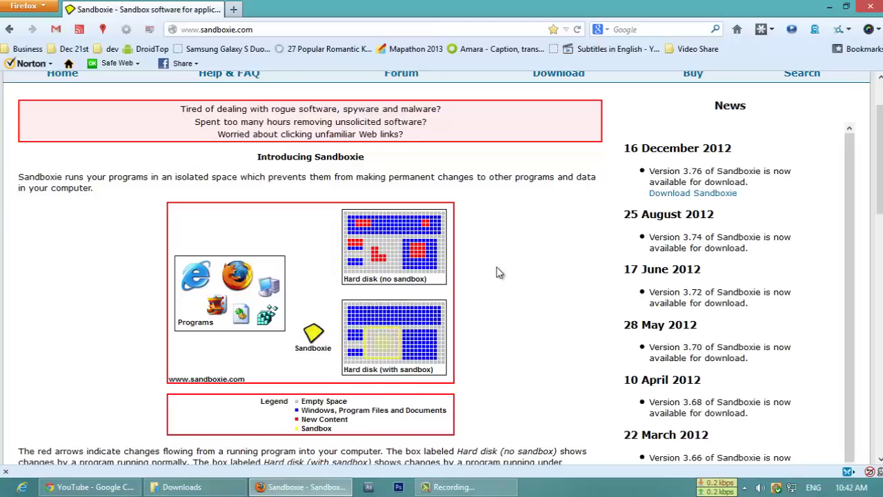
scroll(442, 207, down, 2)
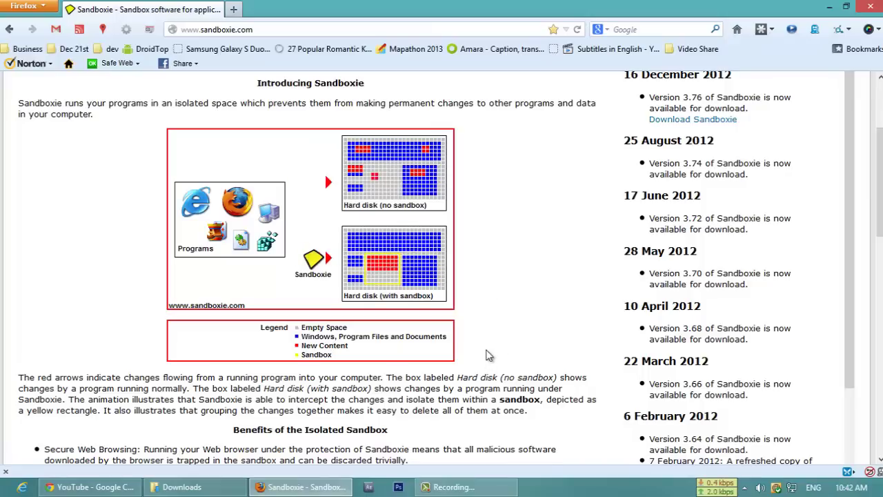
scroll(495, 350, down, 2)
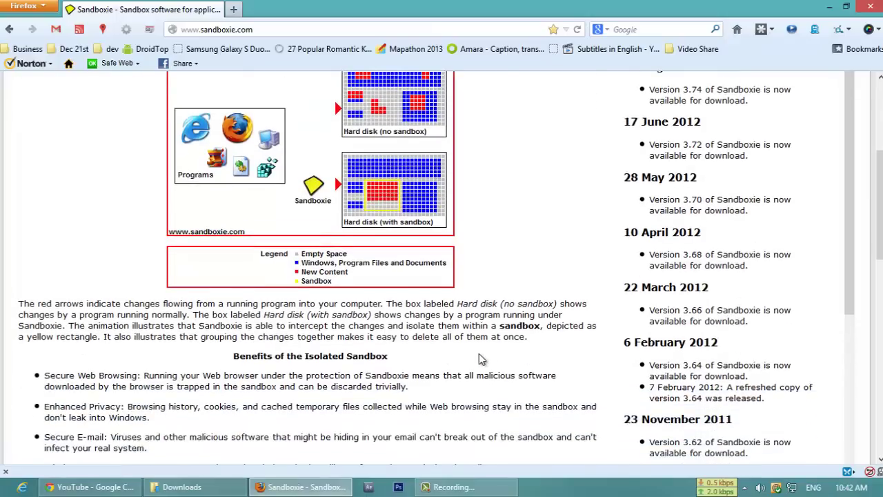
scroll(479, 353, down, 4)
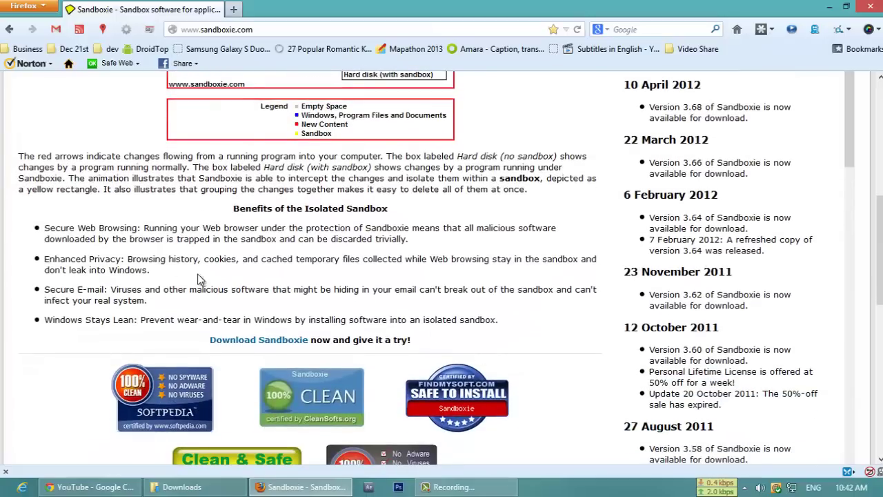
mouse_move(43, 282)
mouse_down()
mouse_move(31, 345)
mouse_move(23, 229)
mouse_up()
scroll(564, 391, up, 2)
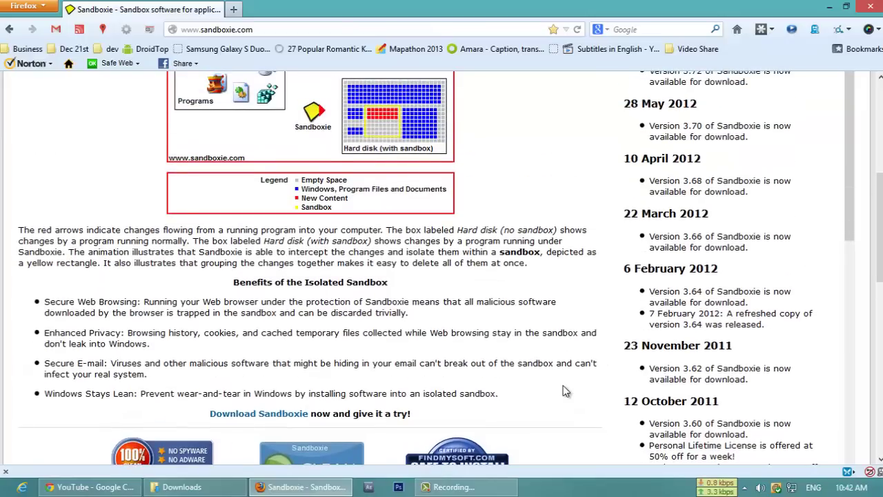
scroll(564, 391, up, 6)
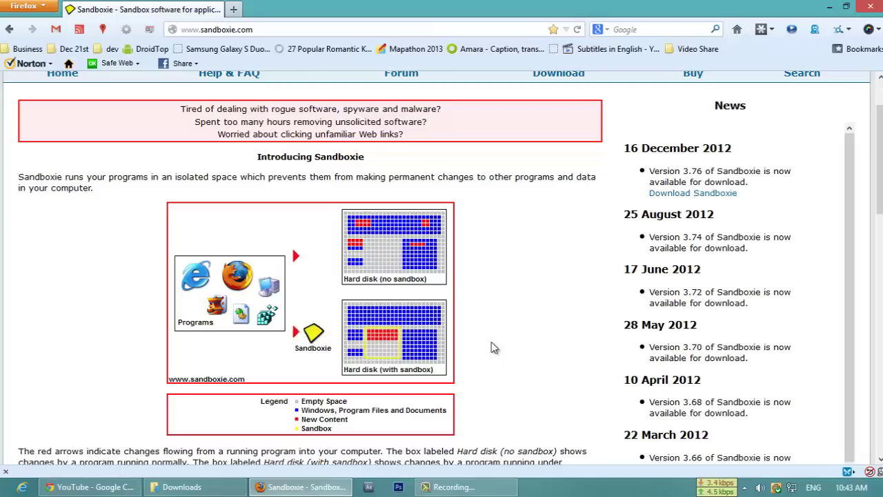
scroll(487, 333, down, 7)
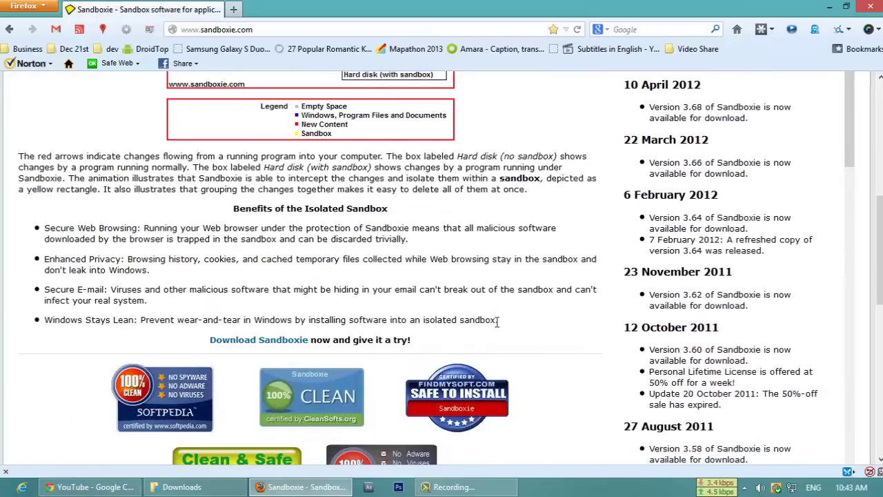
scroll(542, 338, down, 7)
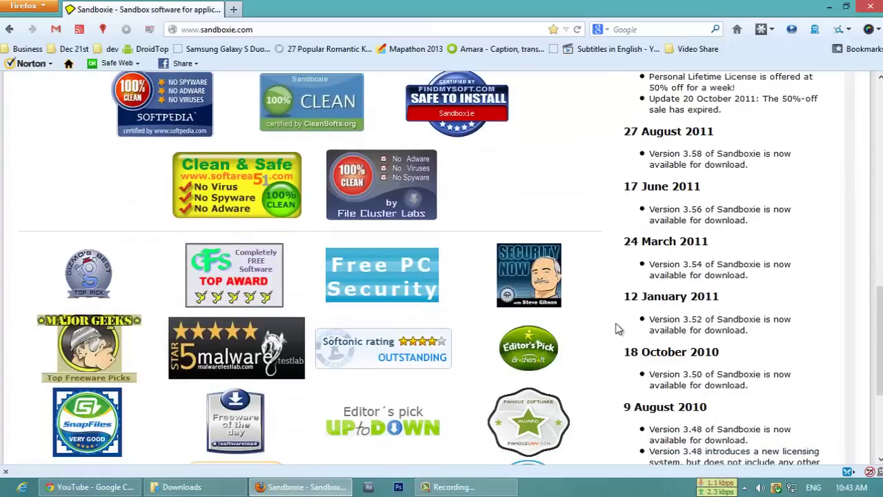
scroll(619, 329, up, 2)
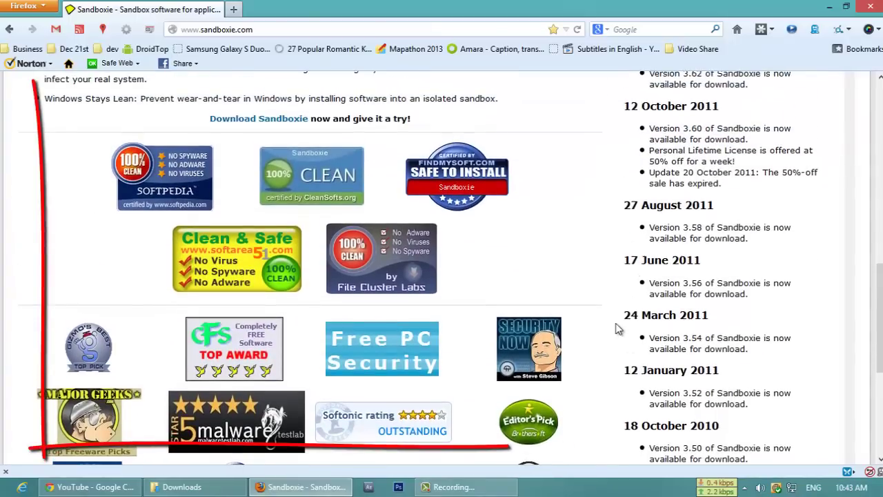
scroll(619, 329, down, 5)
scroll(619, 330, down, 2)
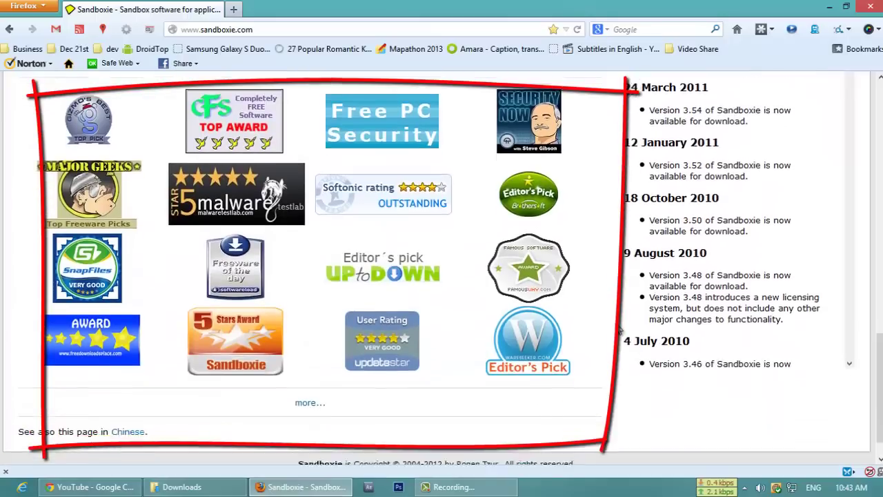
scroll(619, 329, up, 15)
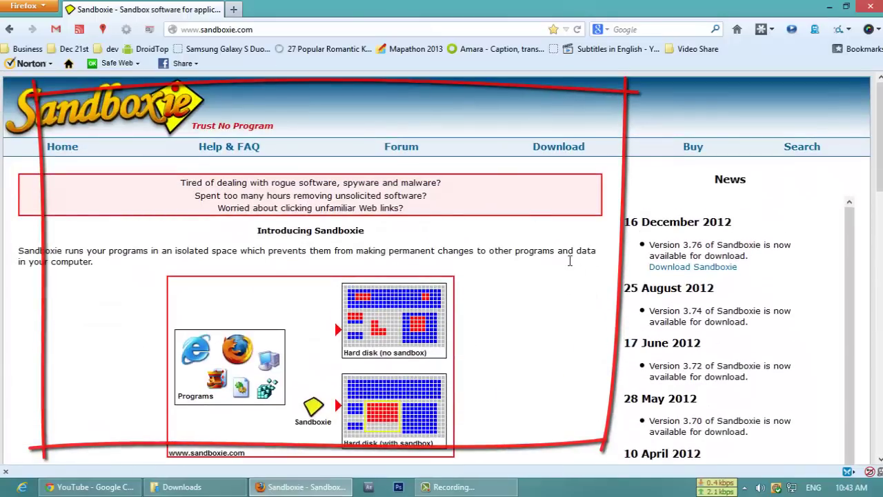
Browse the Download Sandboxie page for version 3.76
click(566, 153)
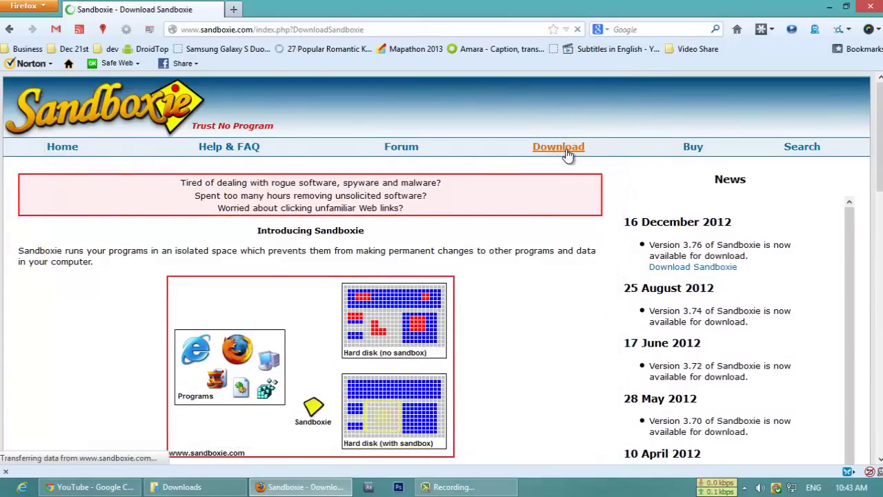
scroll(535, 255, down, 1)
scroll(531, 266, down, 2)
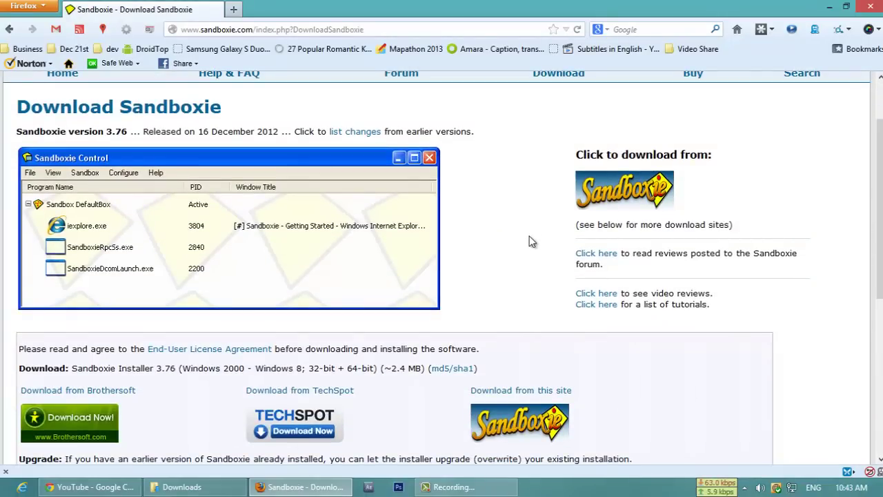
scroll(531, 241, up, 3)
Review the Sandboxie licence pricing on the Buy/Register page
click(686, 148)
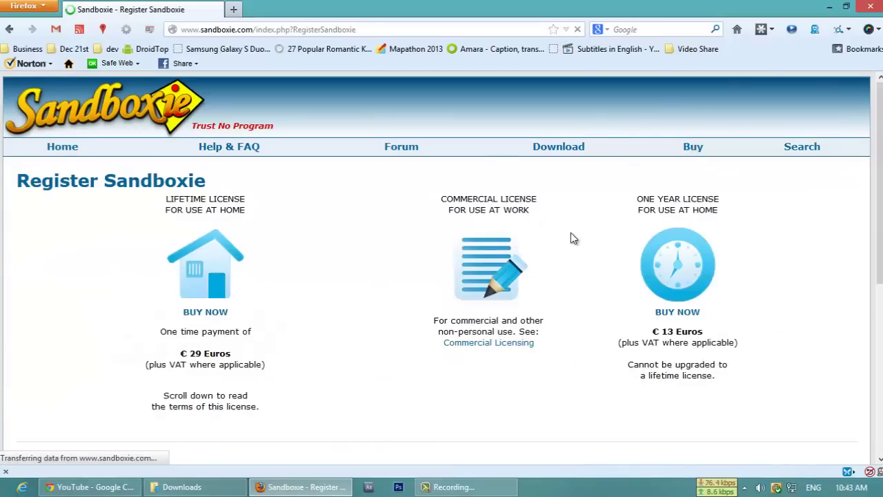
scroll(389, 269, down, 2)
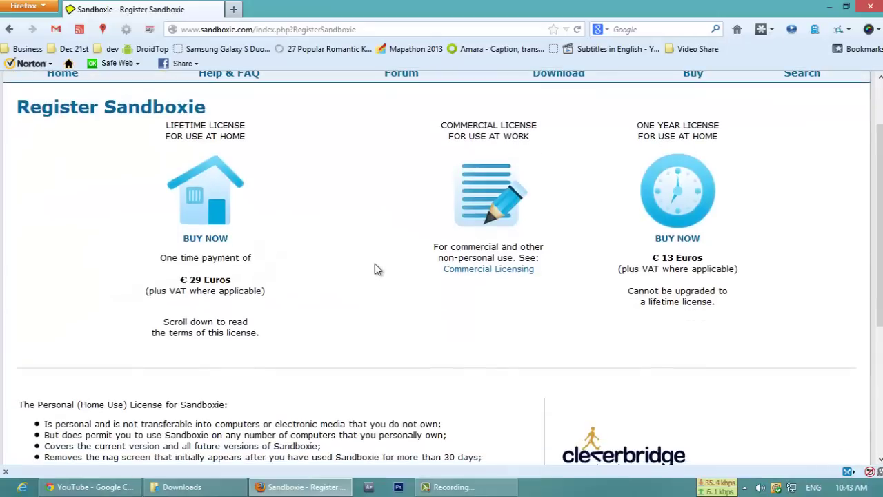
scroll(392, 269, down, 6)
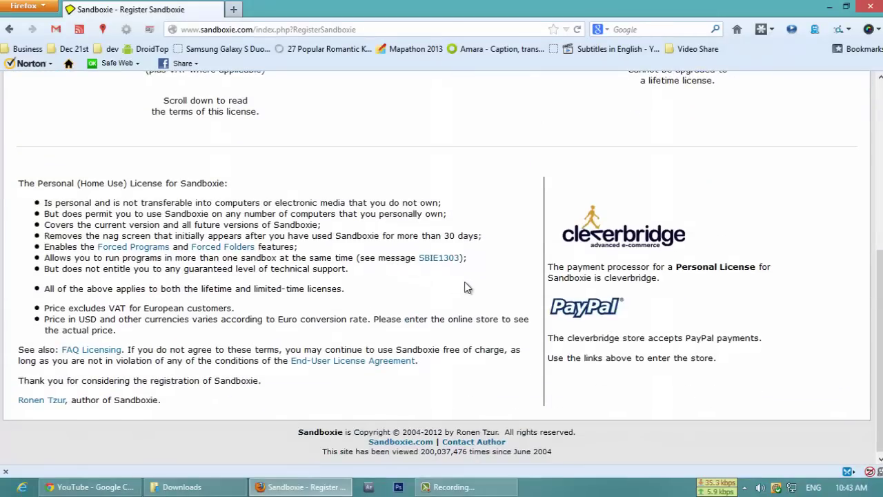
scroll(466, 287, up, 8)
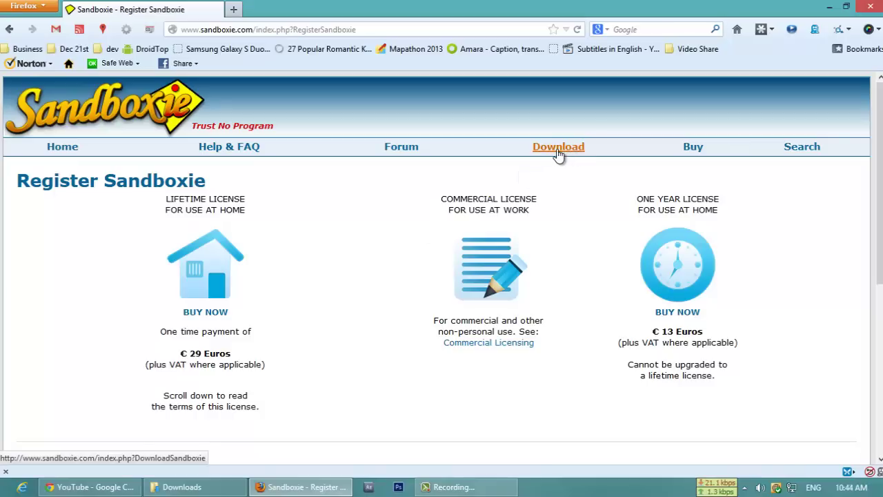
Return to the Download page, then minimise Firefox to reveal the desktop
click(558, 148)
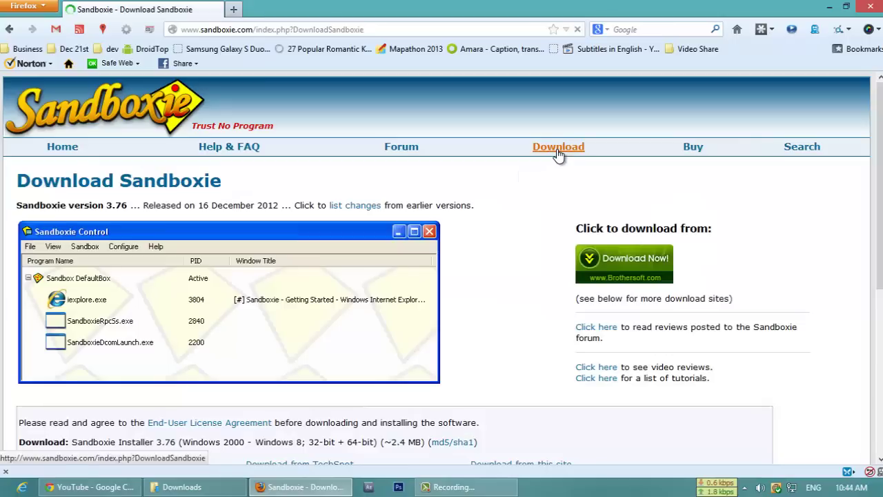
scroll(489, 294, down, 2)
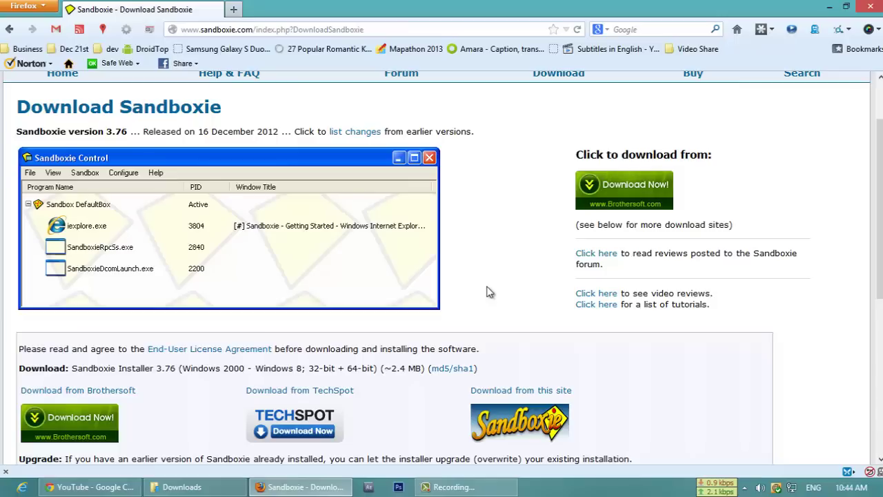
scroll(486, 292, up, 2)
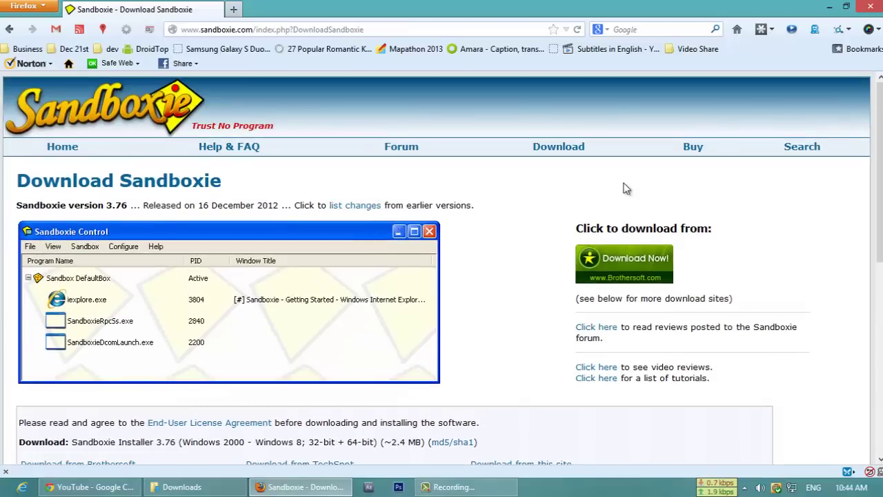
click(830, 5)
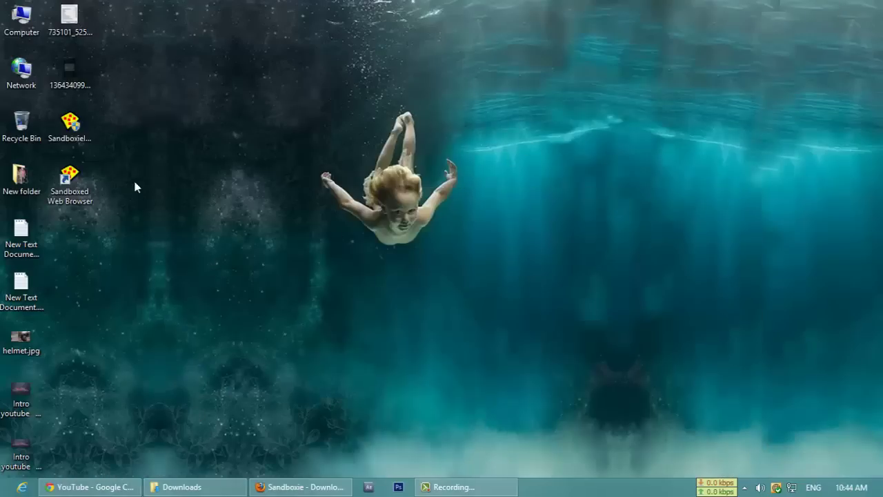
right_click(81, 120)
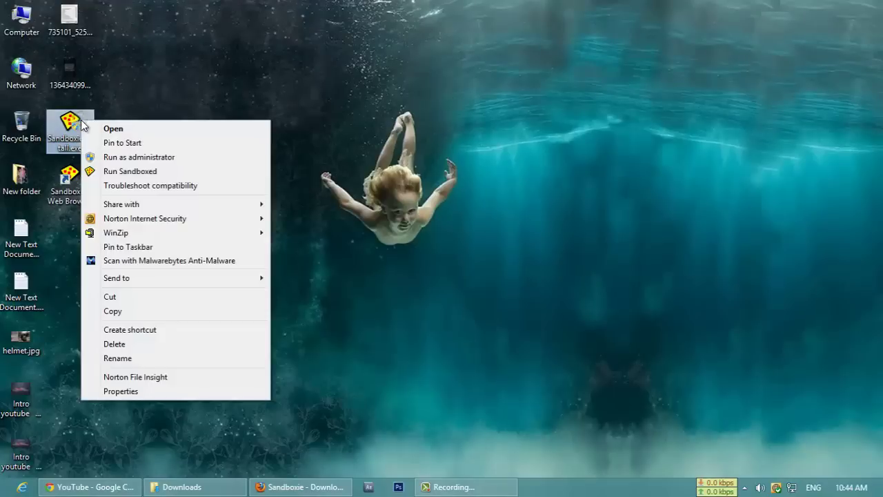
click(123, 391)
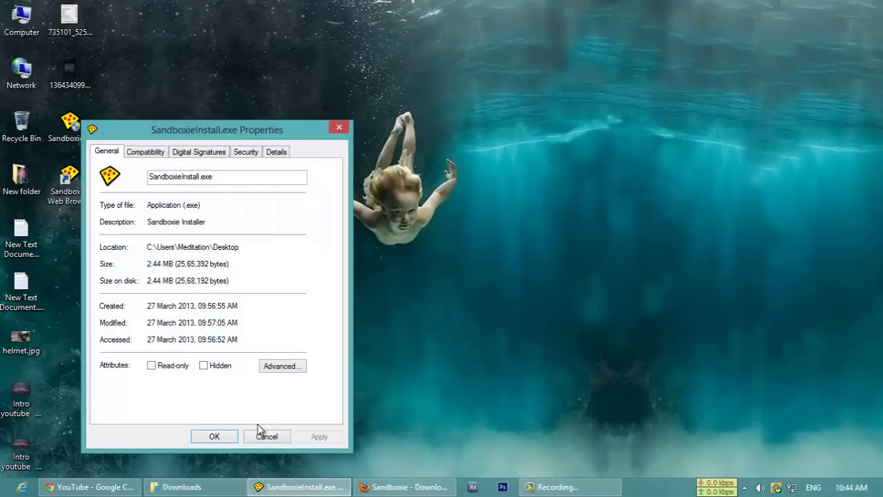
click(265, 438)
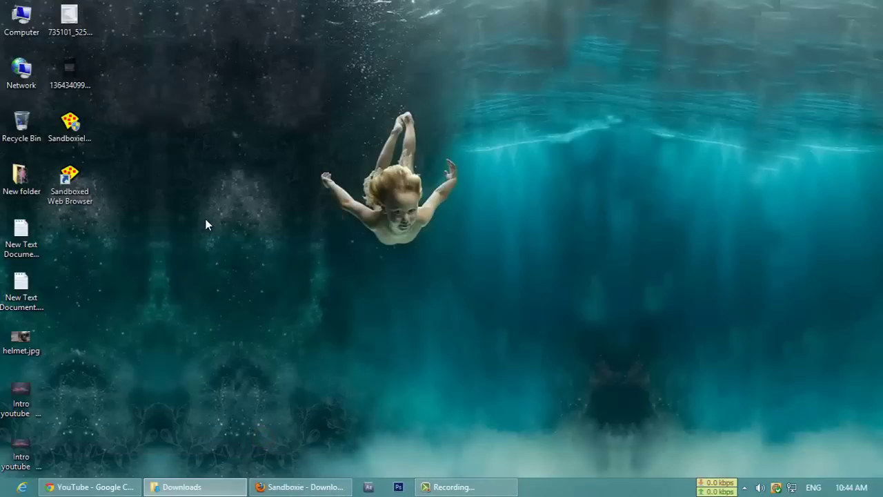
click(76, 181)
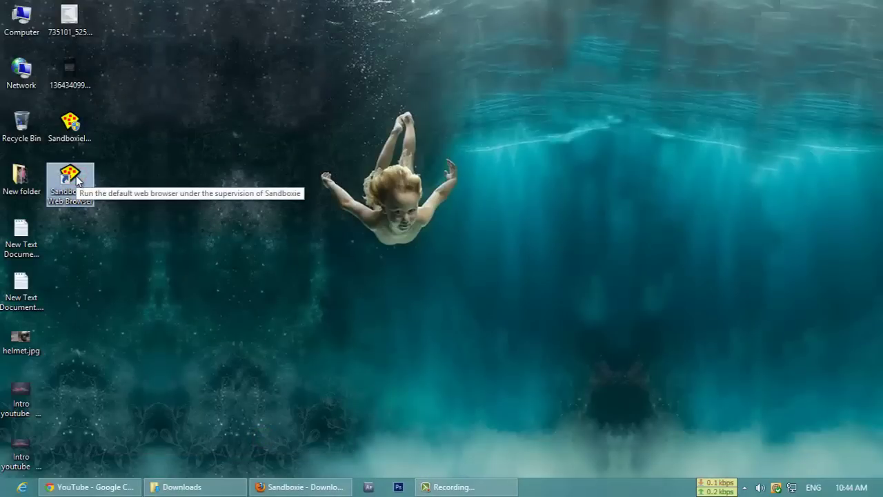
Launch Chrome inside the sandbox and reposition its window
double_click(76, 178)
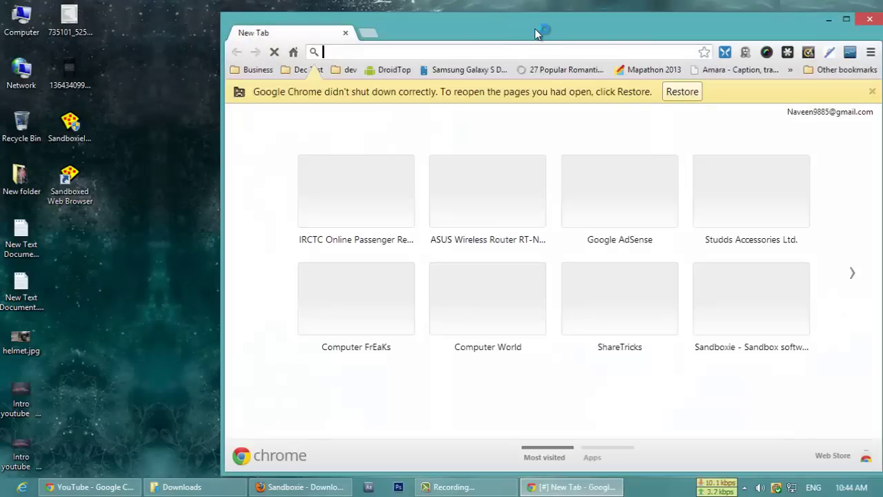
drag(536, 29, 419, 25)
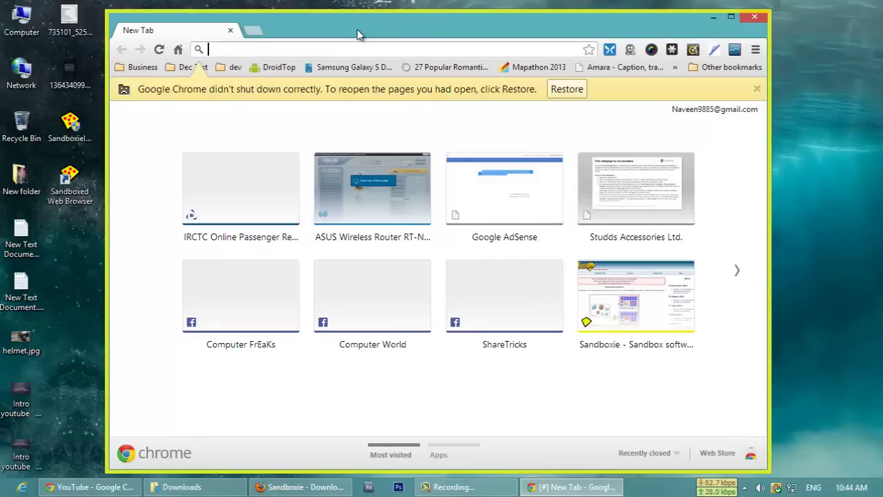
drag(357, 35, 384, 28)
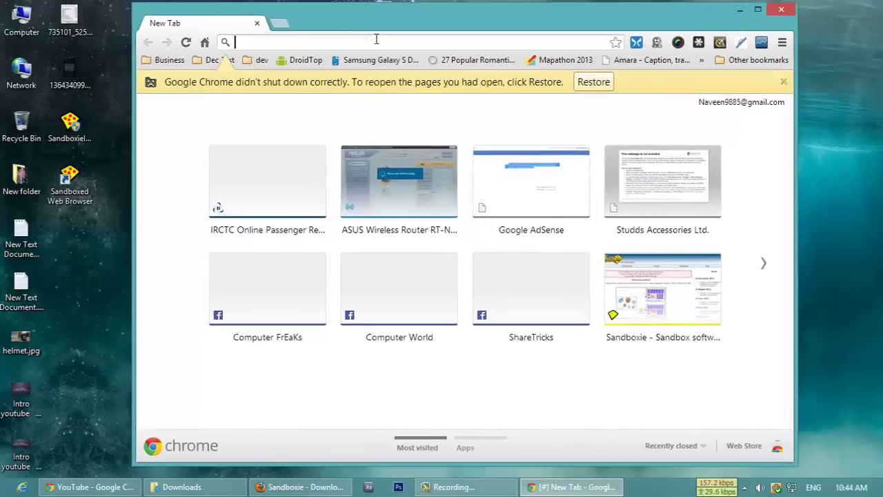
Close the Google Authenticator tab, leaving only the New Tab page
click(376, 39)
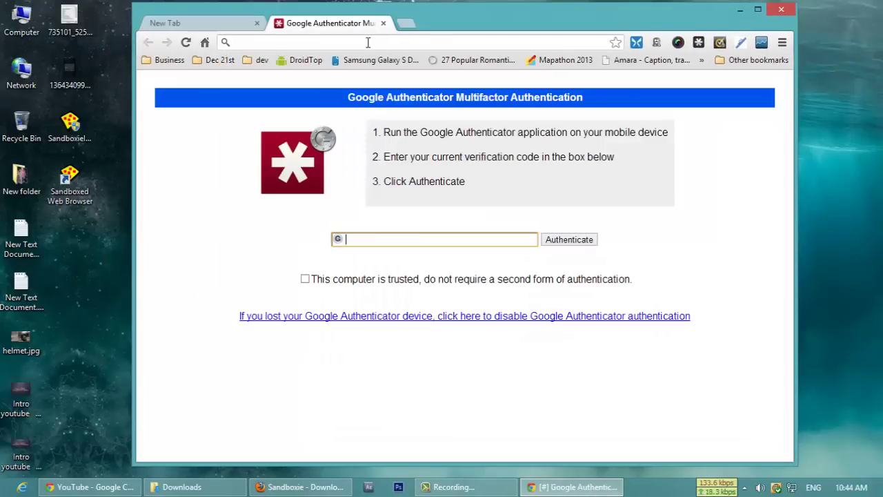
click(384, 24)
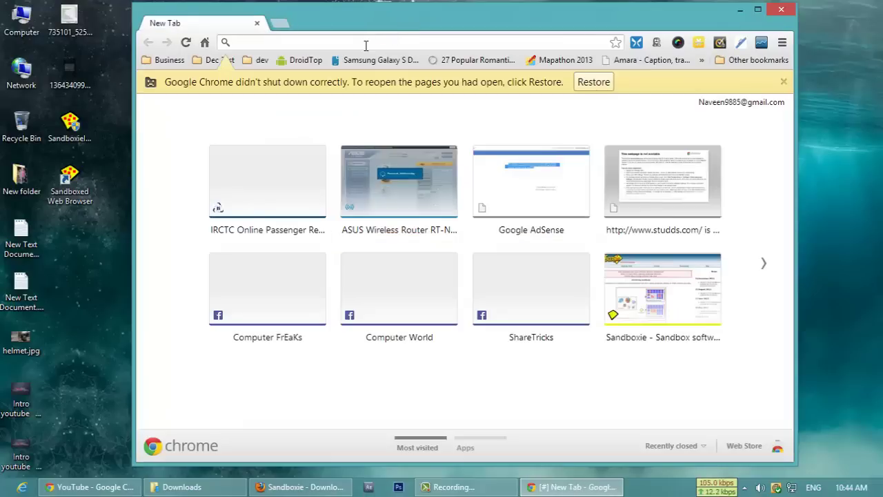
click(365, 43)
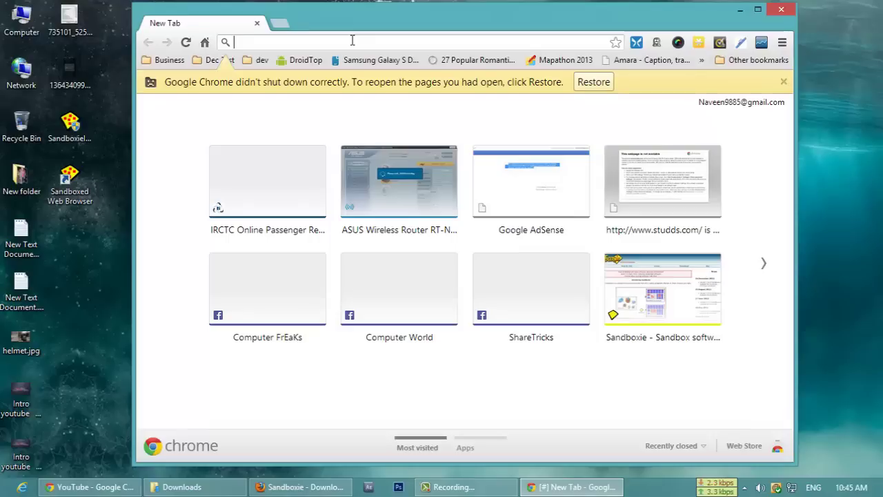
Search Google for 'sanboxie' from the sandboxed Chrome address bar
click(351, 41)
text(san)
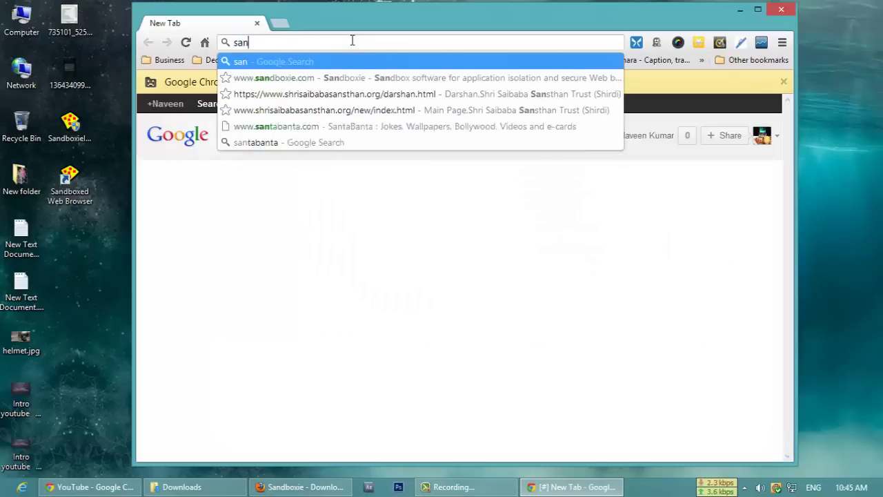
text(boxie)
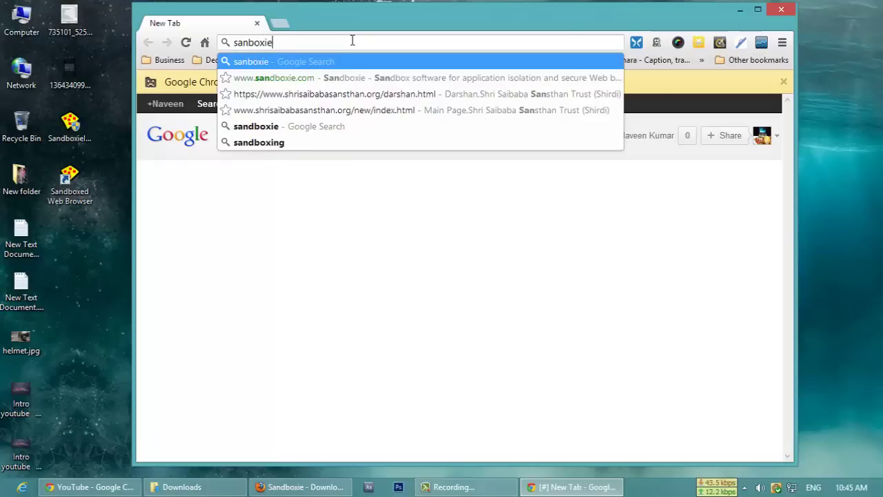
key(Return)
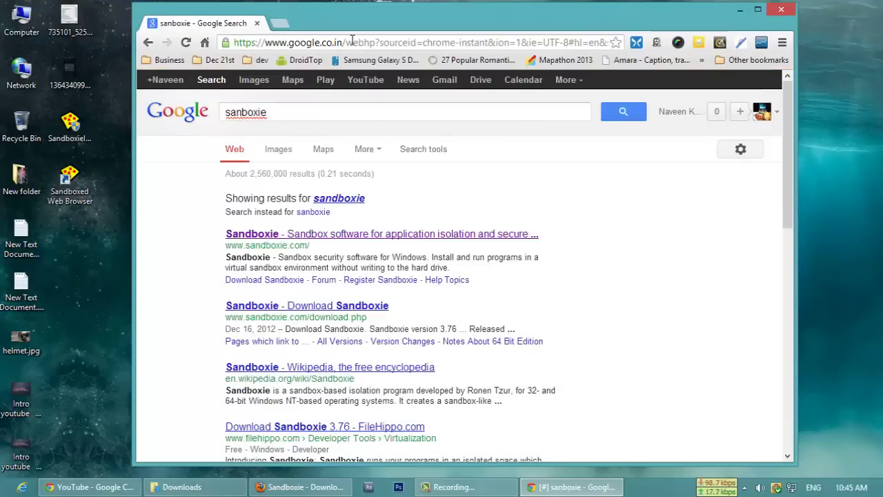
Delete SandboxieInstall.exe from the desktop and permanently empty the Recycle Bin
right_click(81, 138)
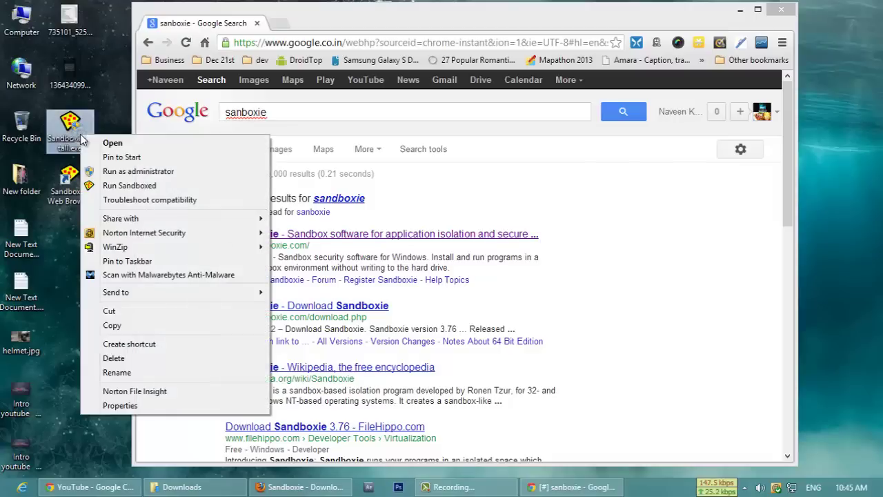
click(111, 357)
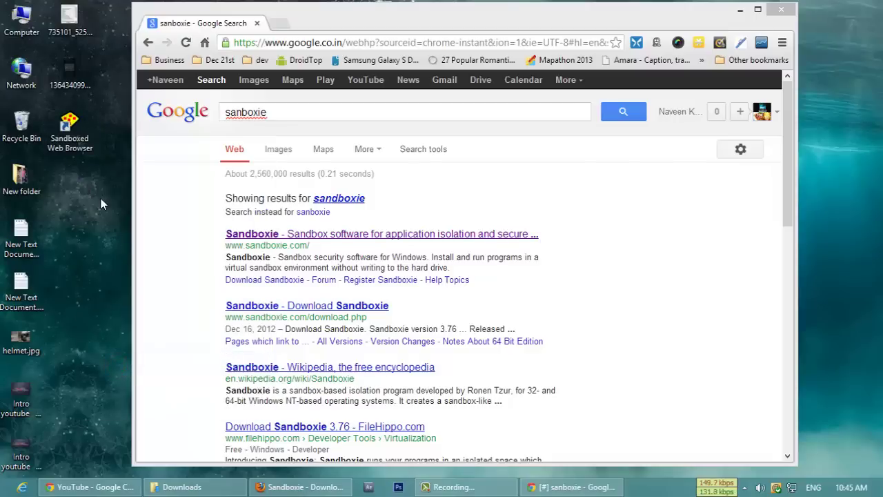
right_click(26, 143)
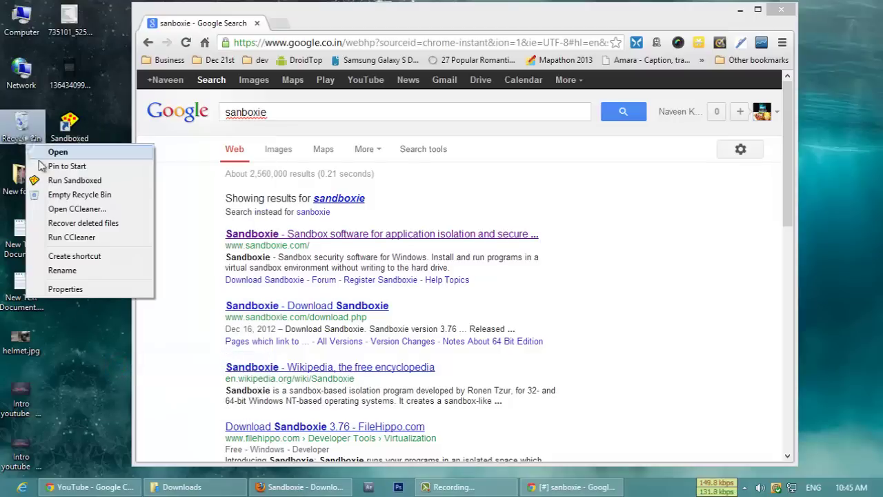
click(57, 201)
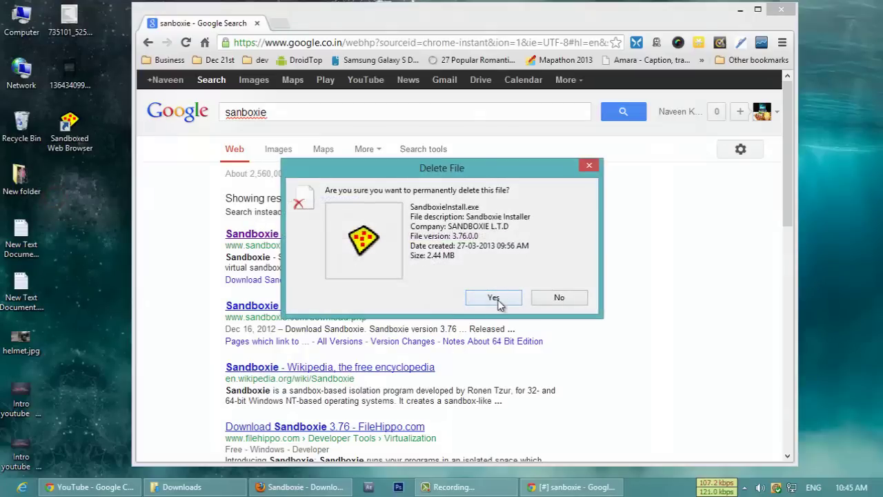
click(495, 300)
From the sandboxie.com result's Download page, save SandboxieInstall.exe to the Desktop
click(312, 235)
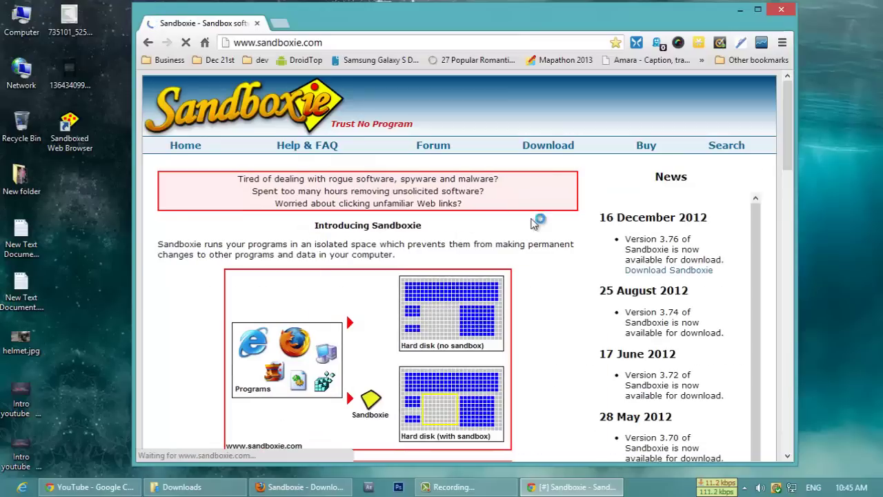
click(550, 145)
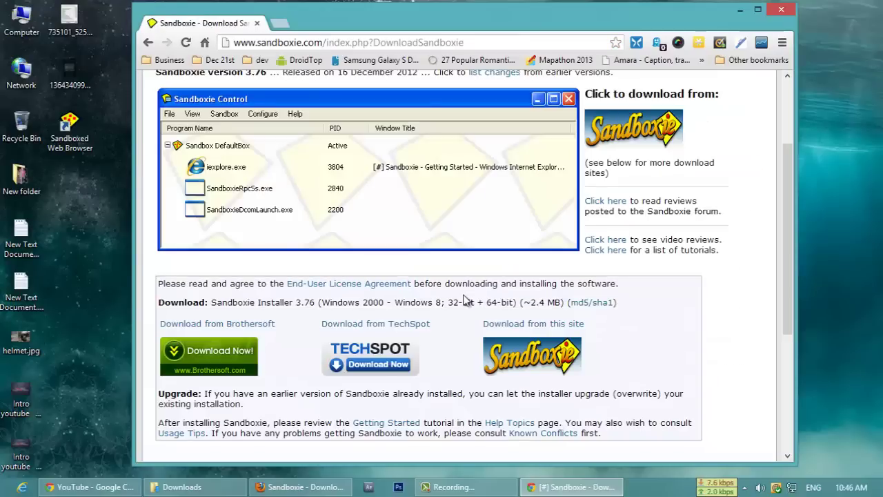
scroll(429, 340, down, 2)
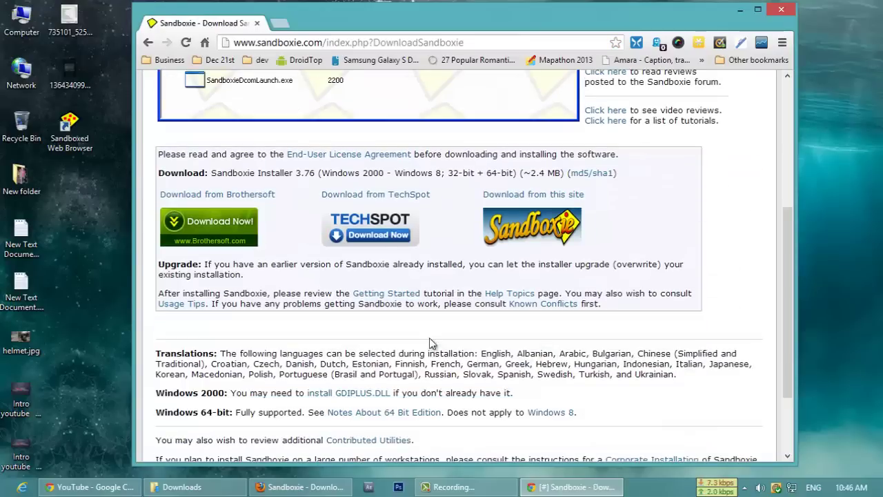
click(527, 193)
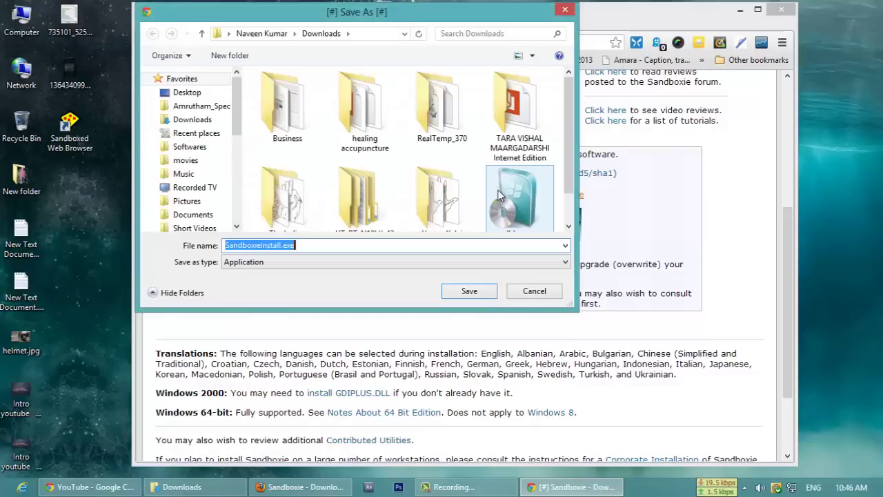
click(192, 92)
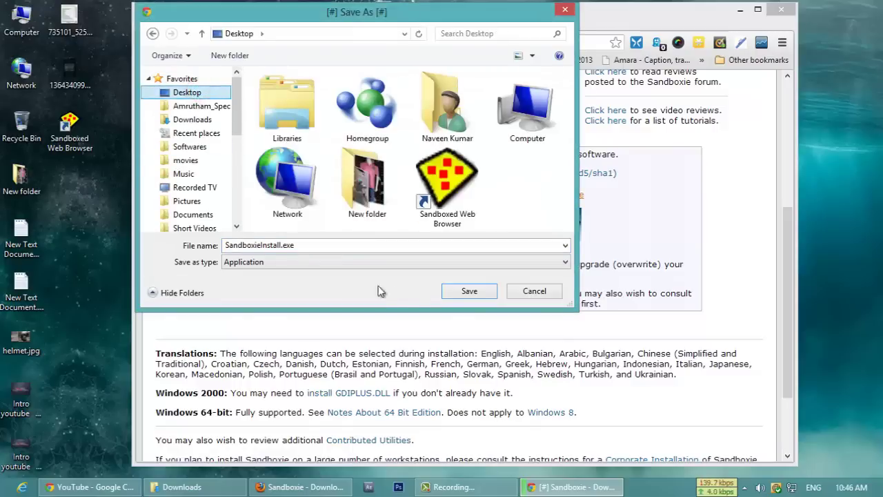
click(468, 291)
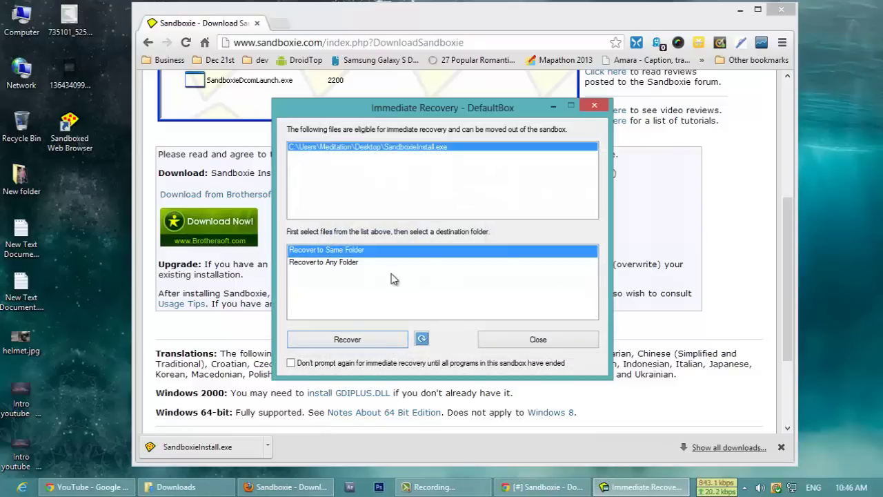
Pick Recover to Same Folder in the SandboxieInstall.exe Immediate Recovery prompt, then close it
drag(397, 104, 388, 110)
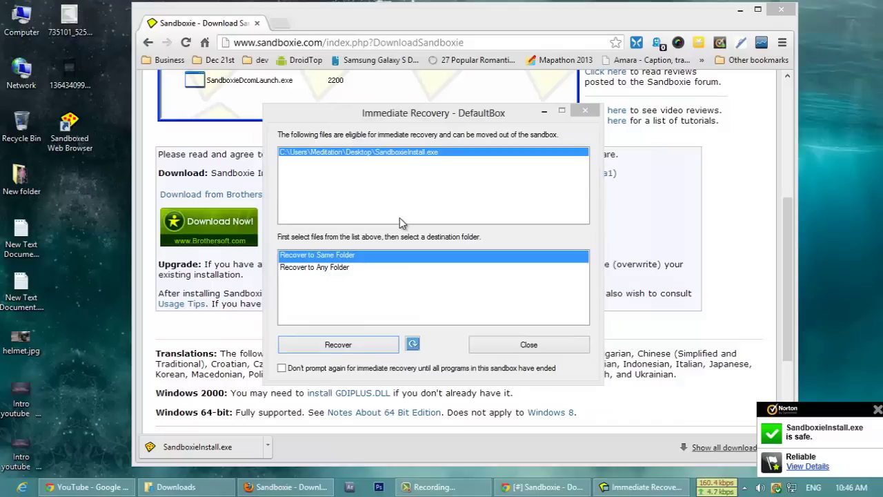
click(357, 256)
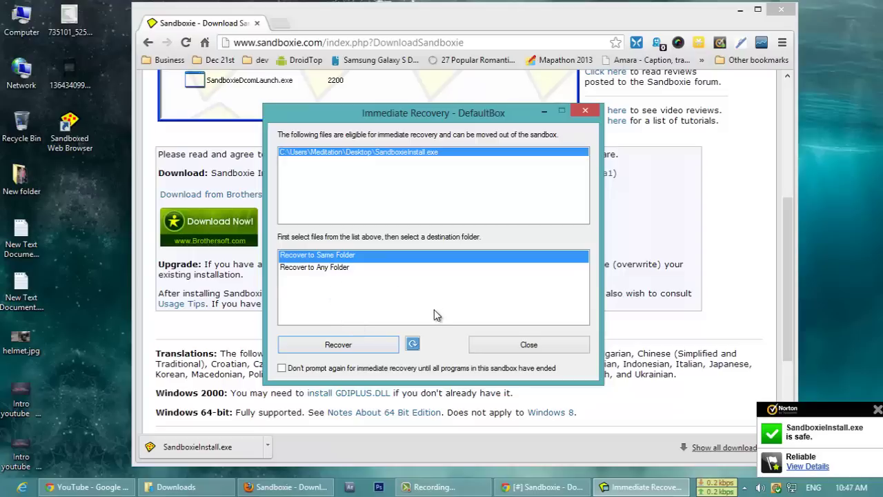
click(502, 345)
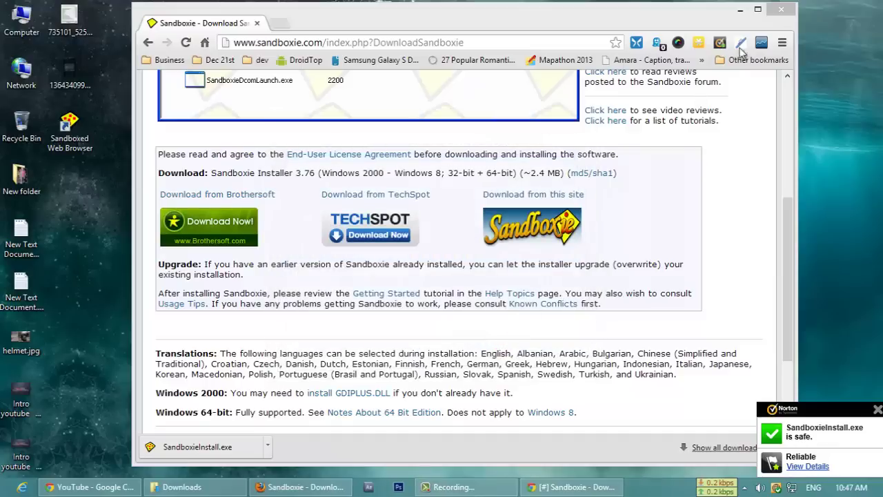
Close the sandboxed Chrome window and refresh the desktop three times
click(780, 10)
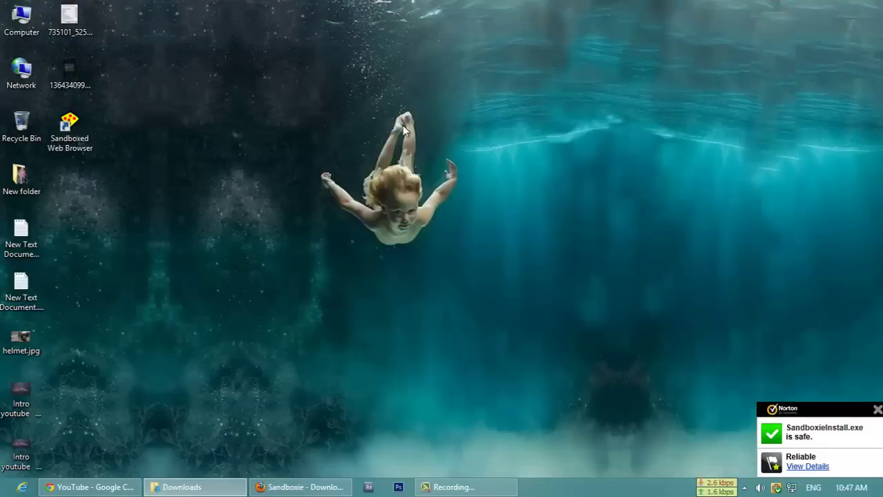
right_click(324, 151)
click(336, 187)
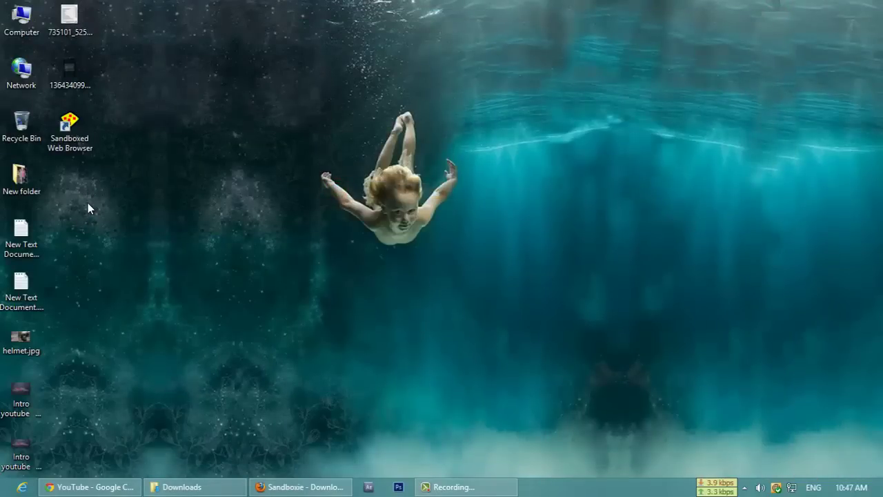
right_click(87, 203)
click(125, 240)
right_click(246, 219)
click(271, 256)
Open Sandboxie Control from the tray and view Sandbox Chrome's actions without choosing any
click(744, 488)
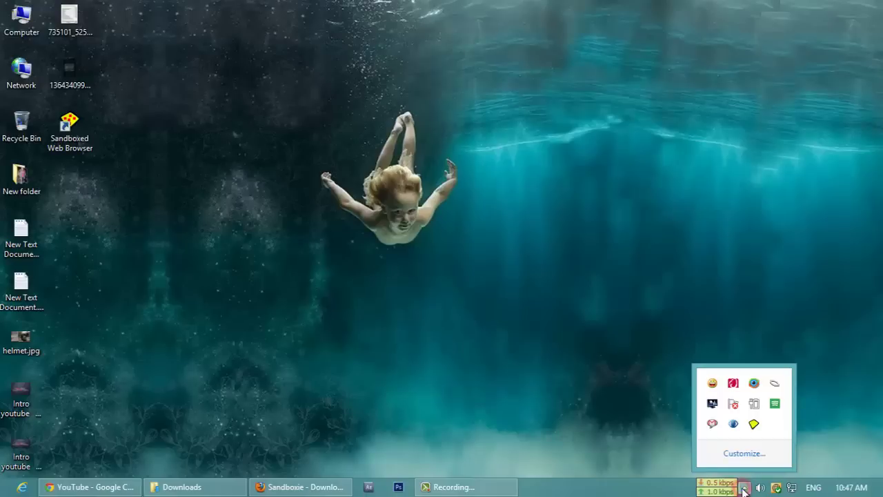
click(754, 425)
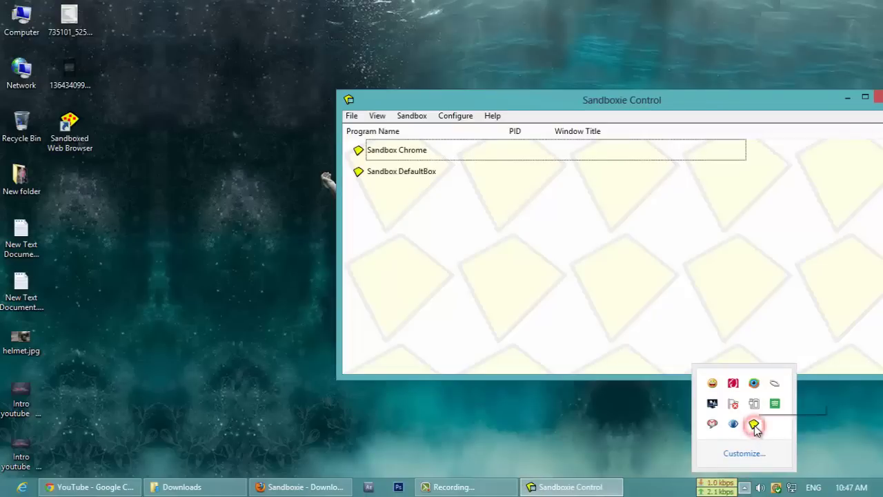
drag(501, 103, 419, 96)
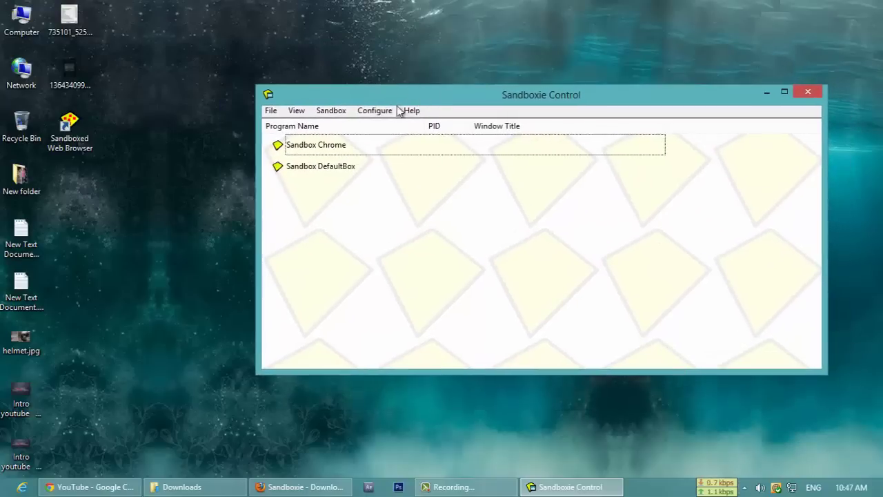
click(308, 153)
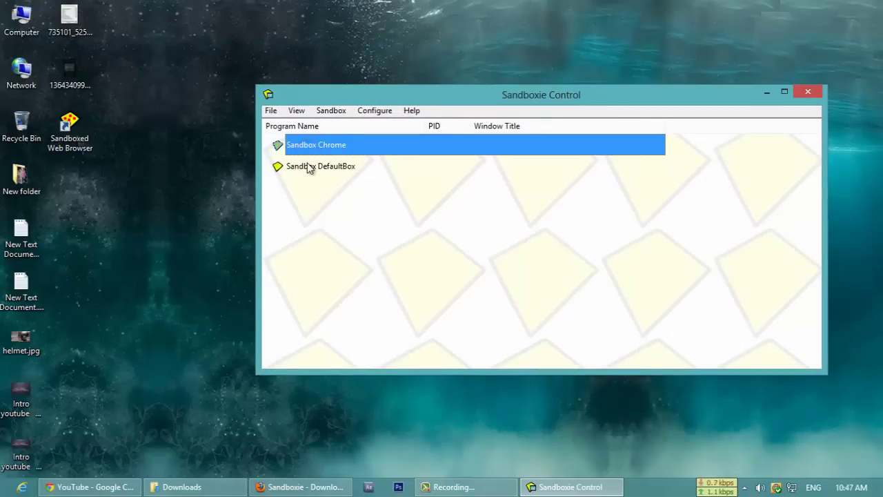
right_click(308, 146)
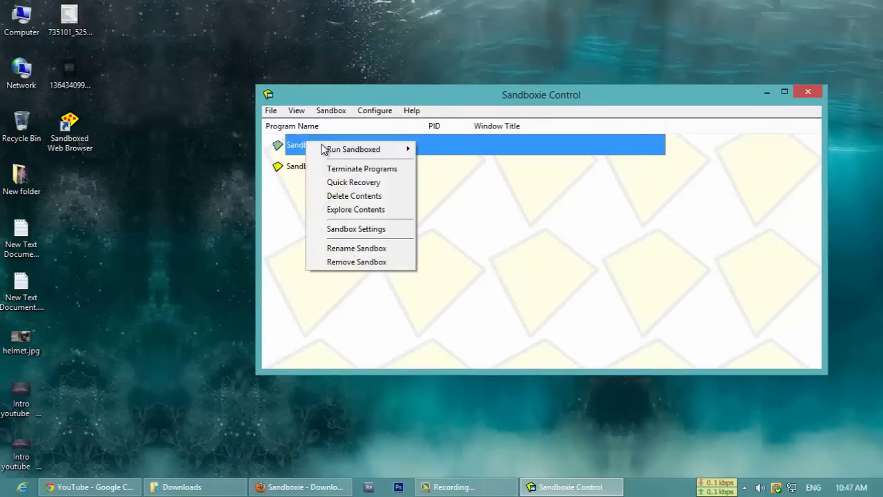
mouse_move(392, 151)
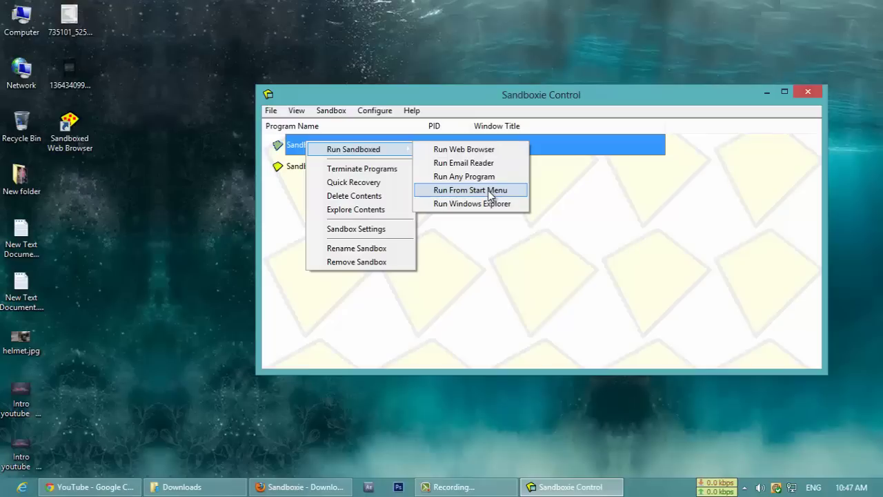
click(466, 261)
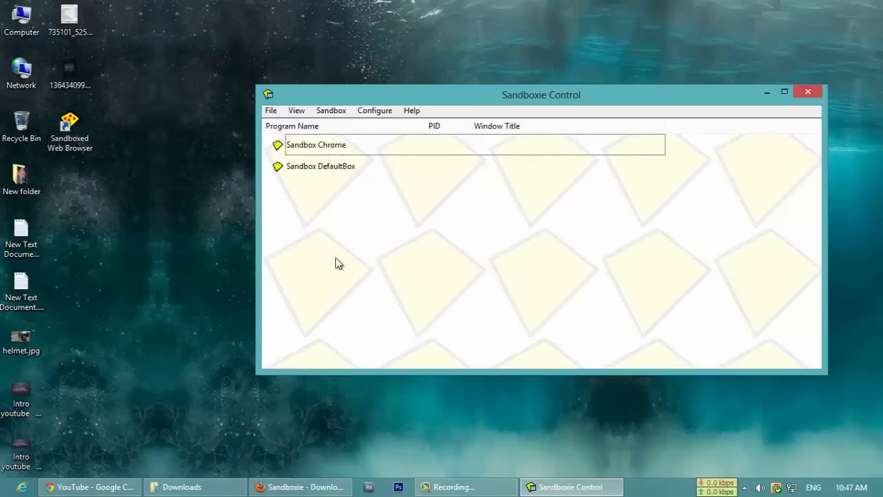
Run alldup.exe from the Downloads folder sandboxed, as UAC administrator
double_click(26, 26)
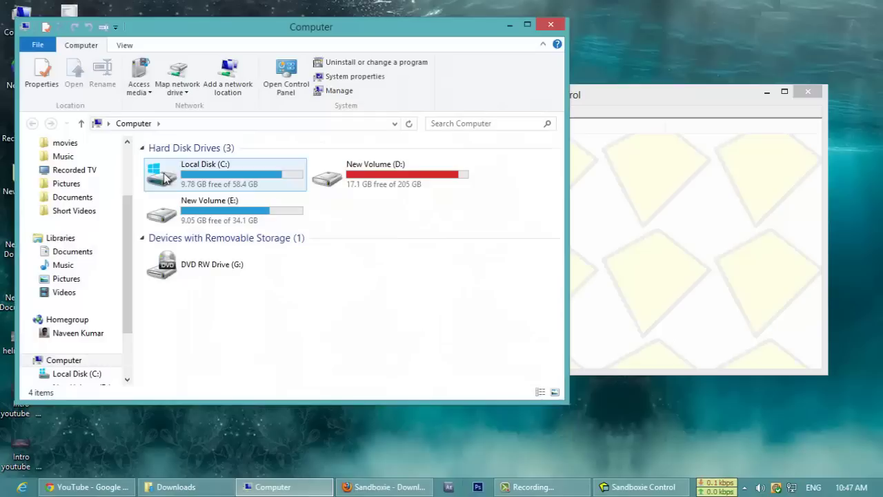
drag(126, 223, 95, 185)
click(69, 190)
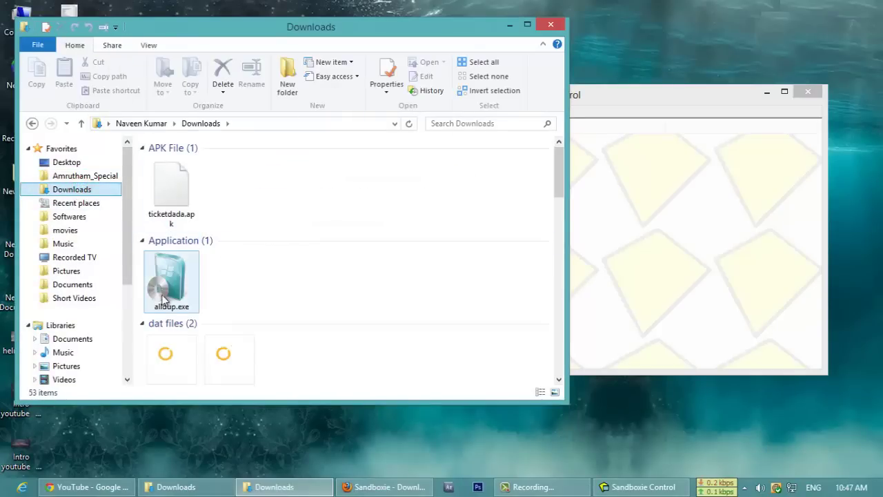
click(177, 291)
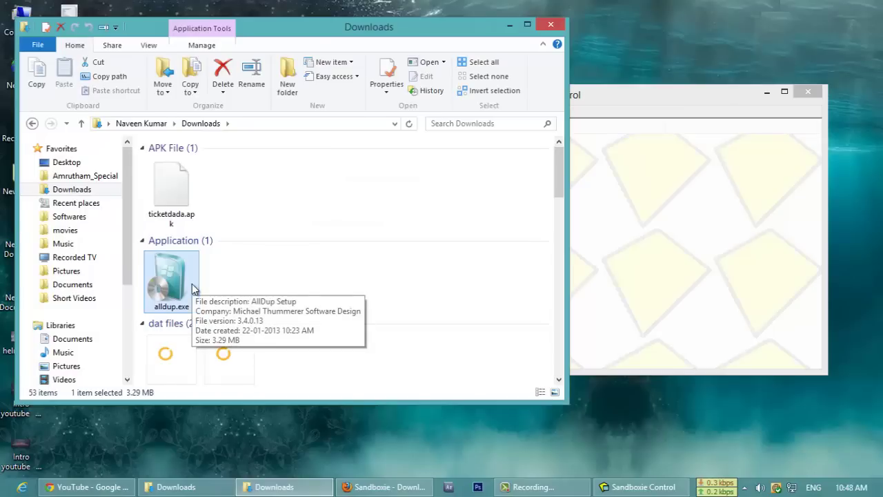
right_click(177, 281)
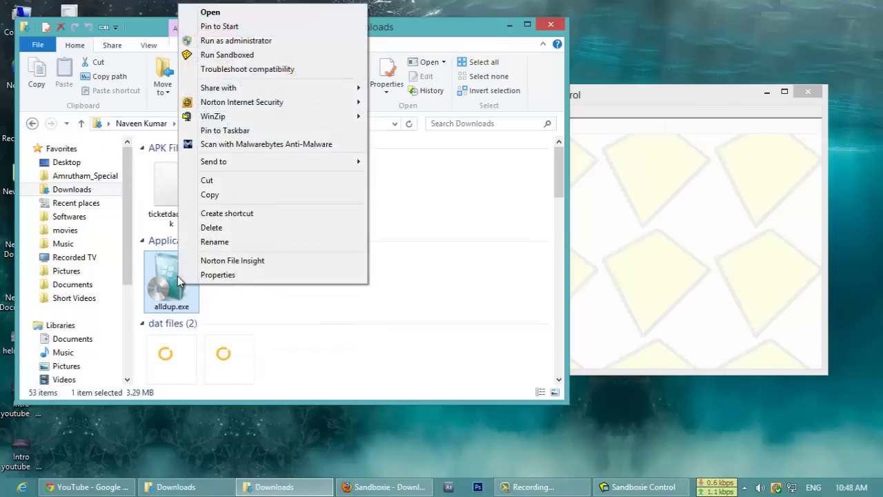
click(274, 55)
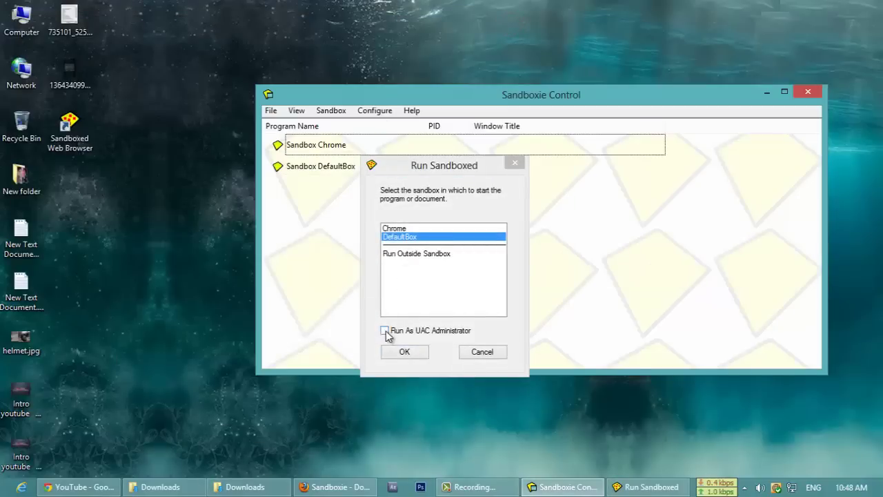
click(384, 330)
Start the AllDup installer in DefaultBox and open File > Resource Access Monitor
click(404, 353)
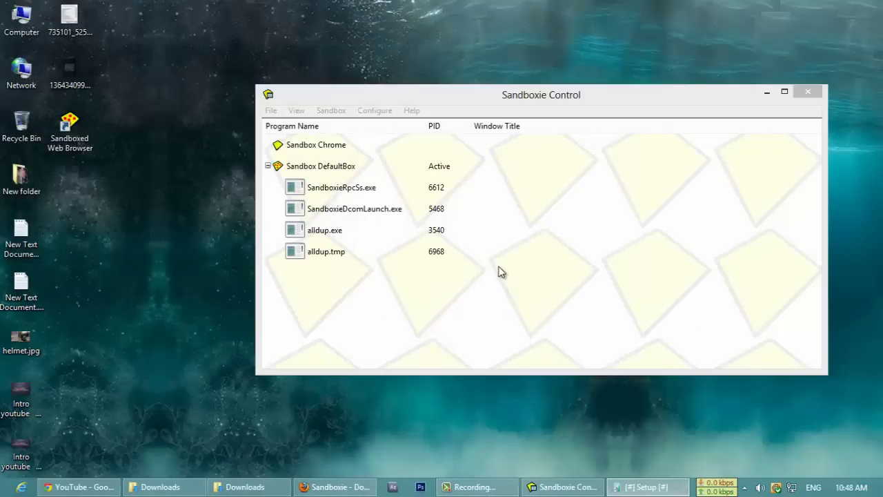
drag(375, 197, 490, 234)
drag(423, 222, 154, 173)
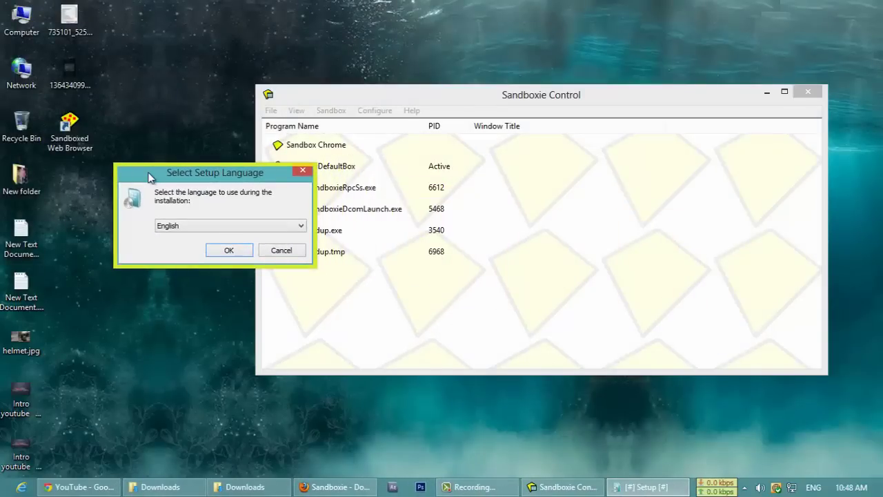
click(373, 95)
drag(386, 95, 508, 101)
click(391, 116)
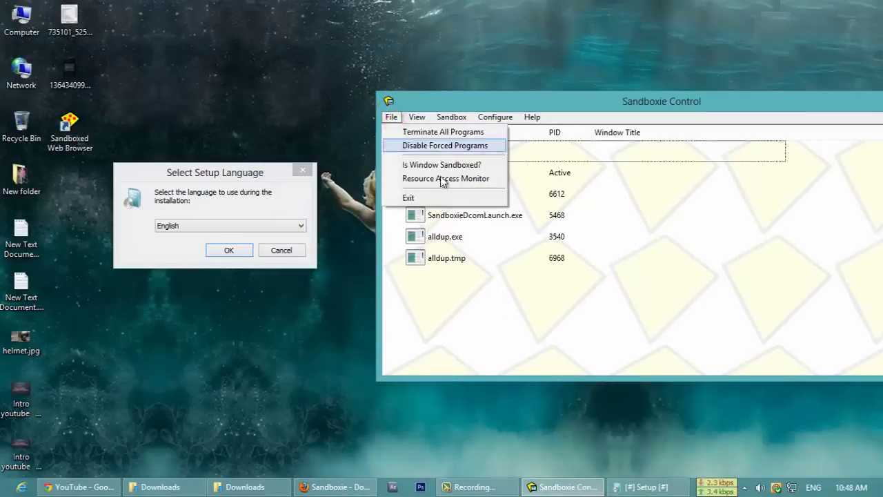
click(469, 180)
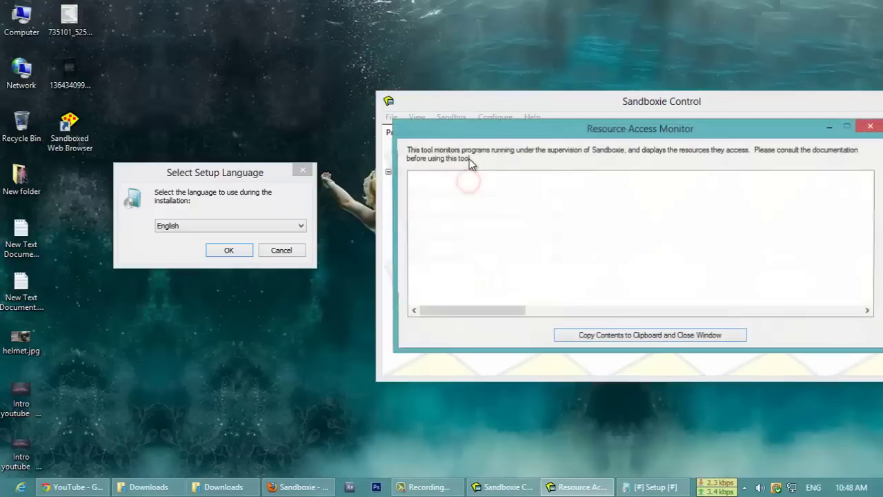
drag(483, 136, 461, 127)
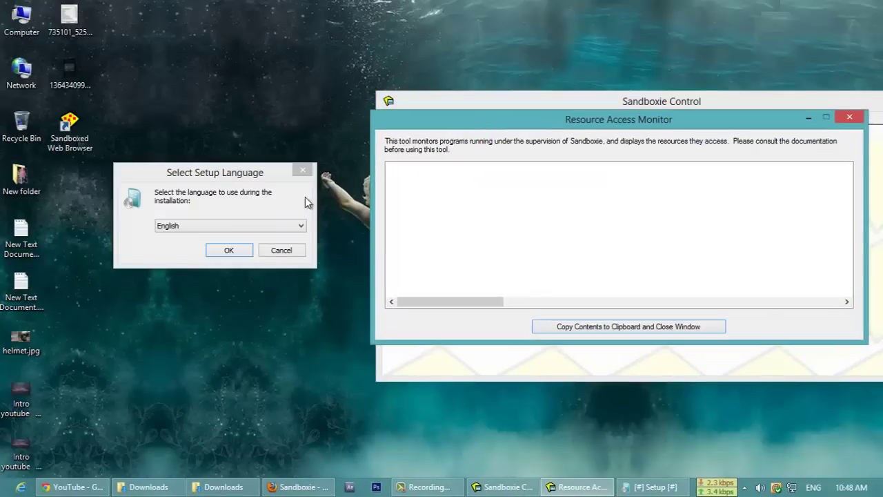
Accept English as the setup language and move the AllDup 3.4.13 Setup Wizard aside
click(226, 181)
click(229, 250)
drag(449, 123, 198, 95)
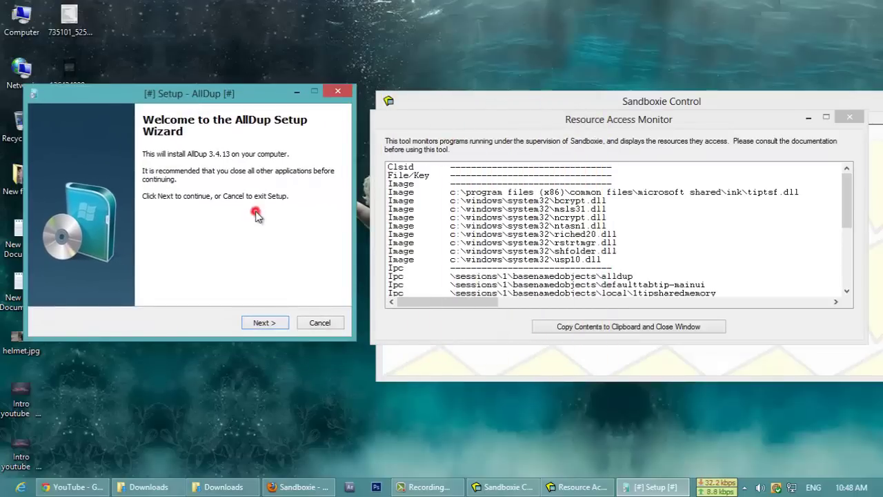
Run AllDup Setup: accept the license, keep the default folder, Start menu and shortcut options, and install
drag(843, 218, 856, 287)
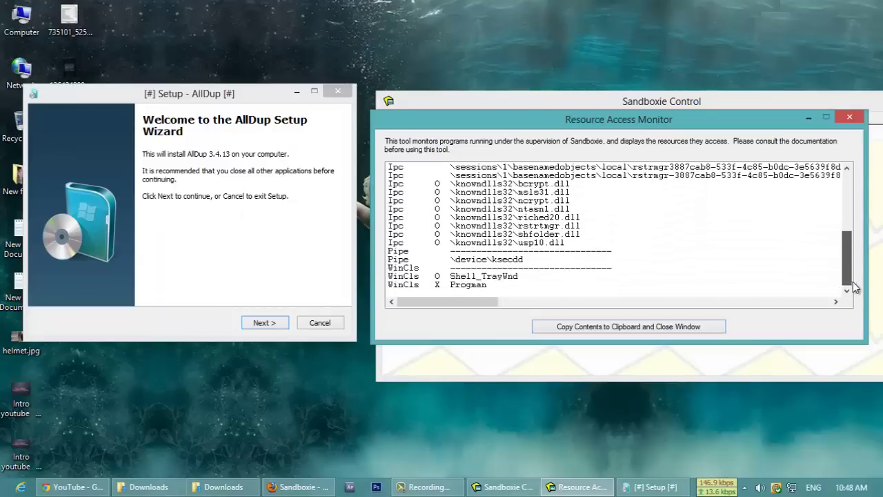
click(266, 324)
click(129, 283)
click(264, 322)
click(279, 323)
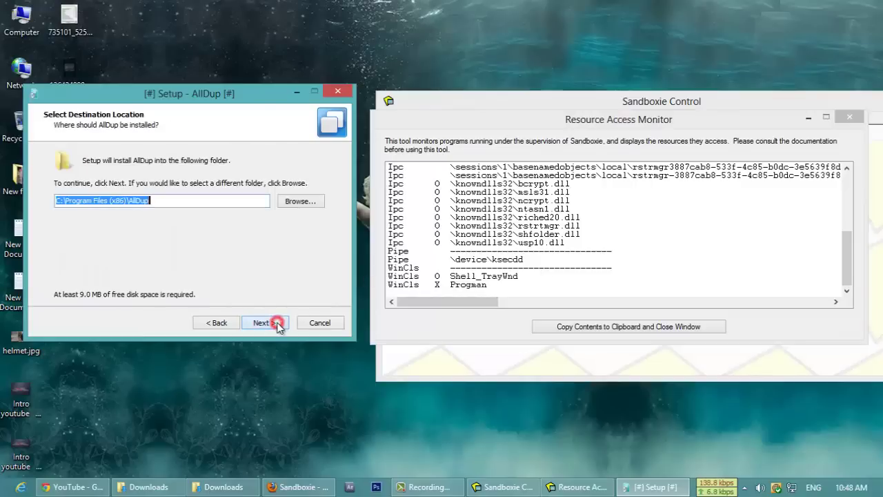
click(277, 323)
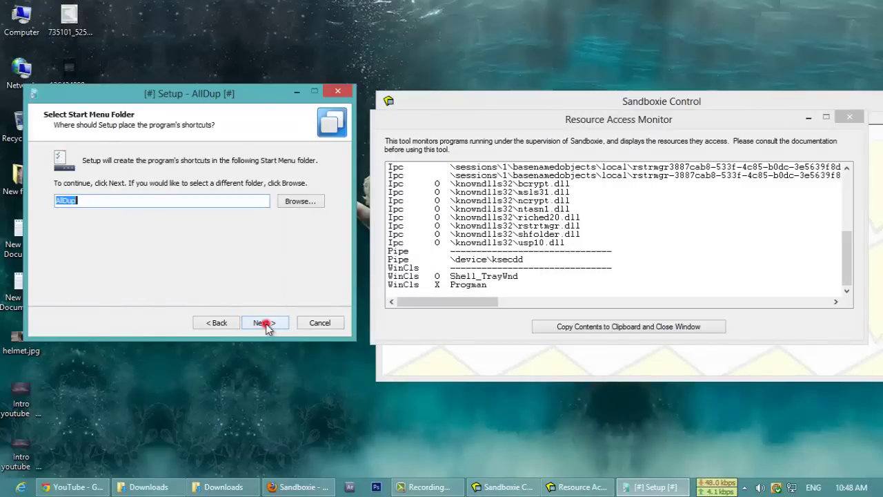
click(265, 323)
click(271, 324)
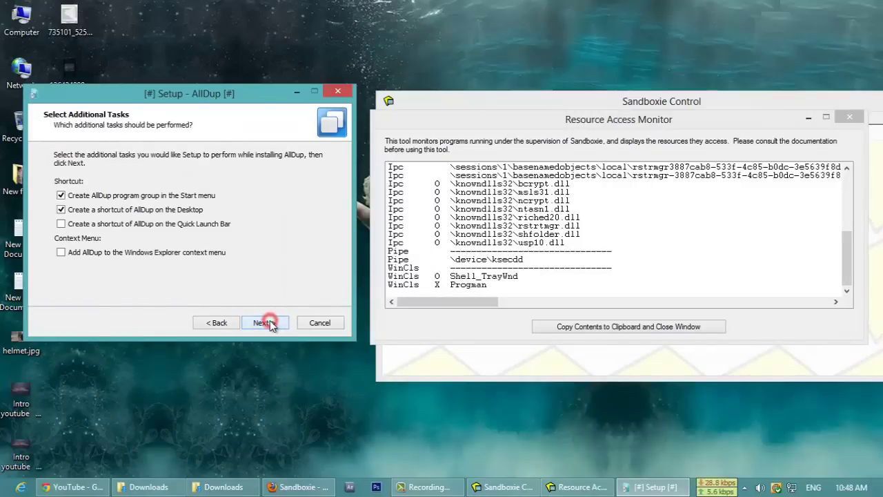
click(270, 323)
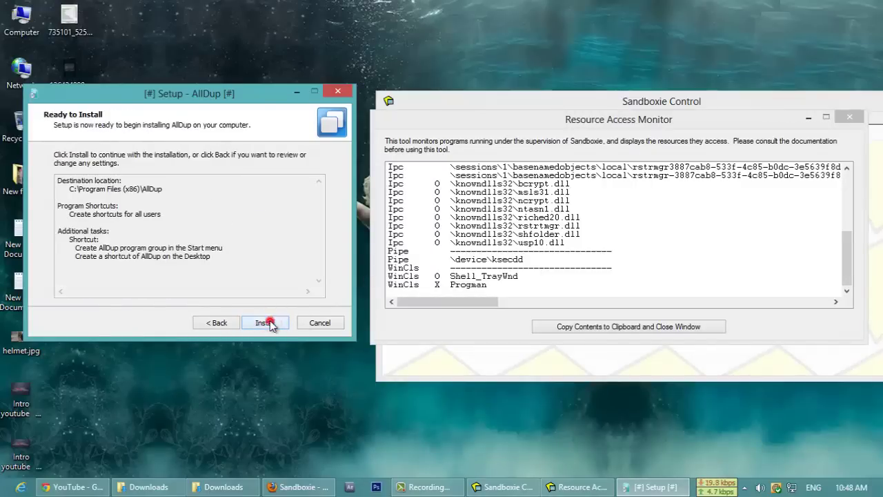
click(269, 323)
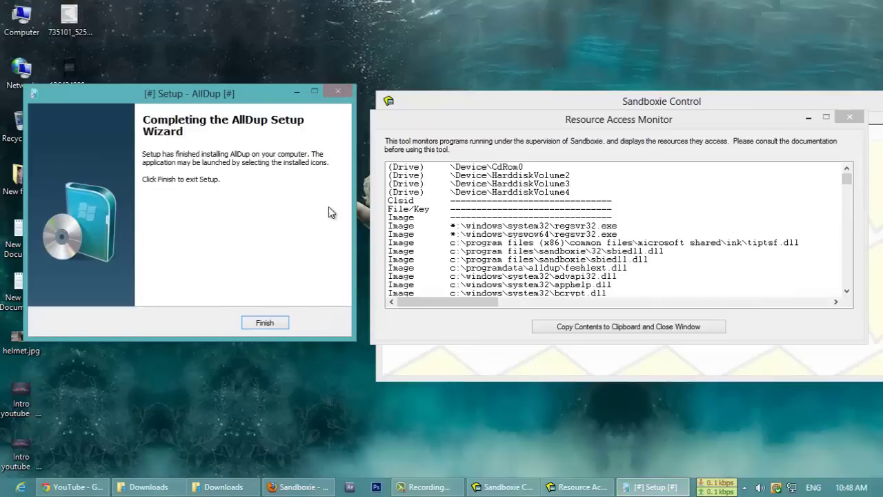
Scroll through the Resource Access Monitor log during installation, then finish the AllDup wizard
drag(847, 178, 848, 192)
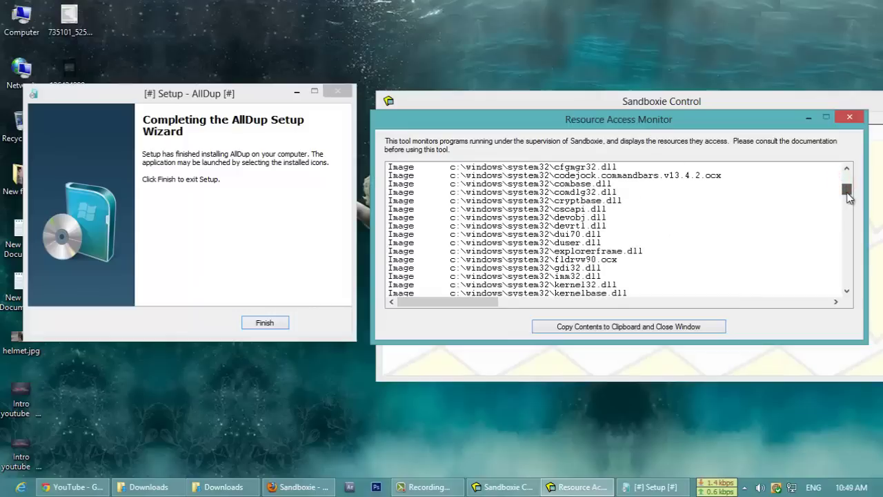
drag(850, 197, 848, 197)
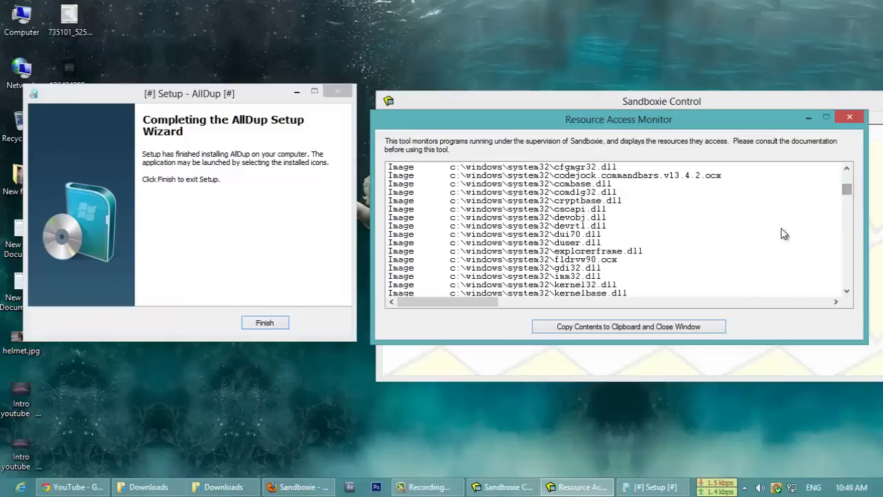
click(619, 236)
scroll(650, 254, down, 2)
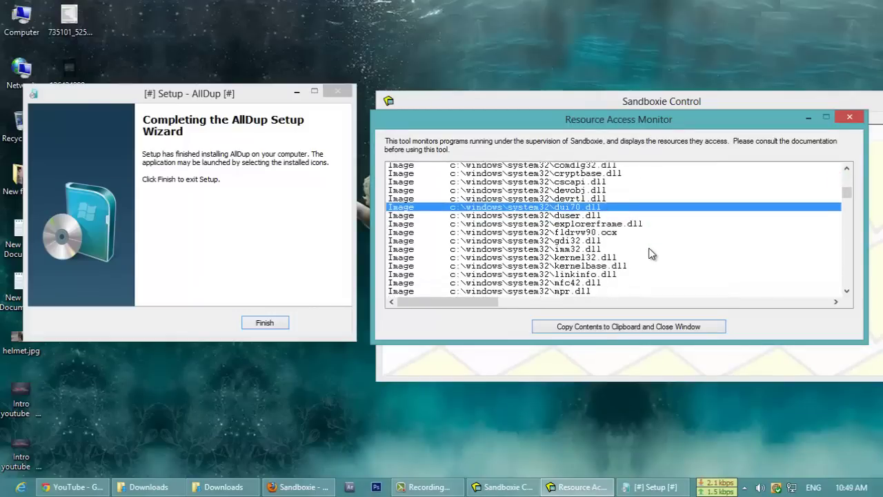
scroll(650, 254, down, 7)
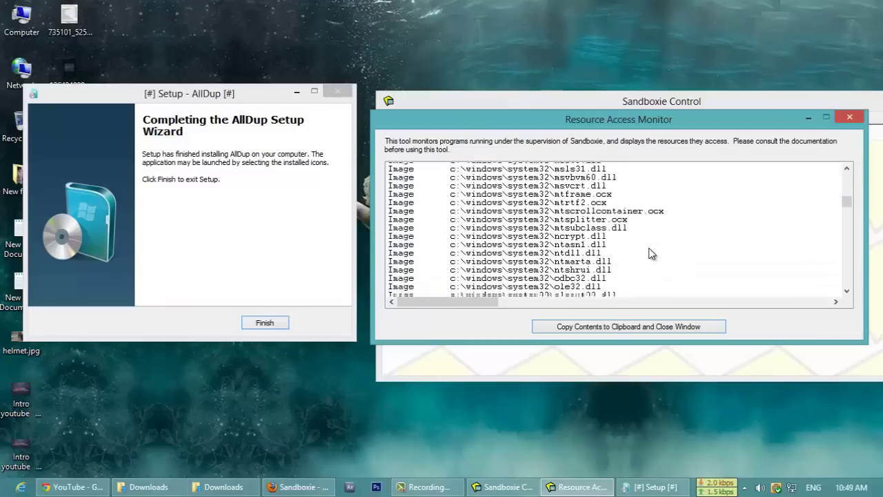
scroll(663, 248, down, 6)
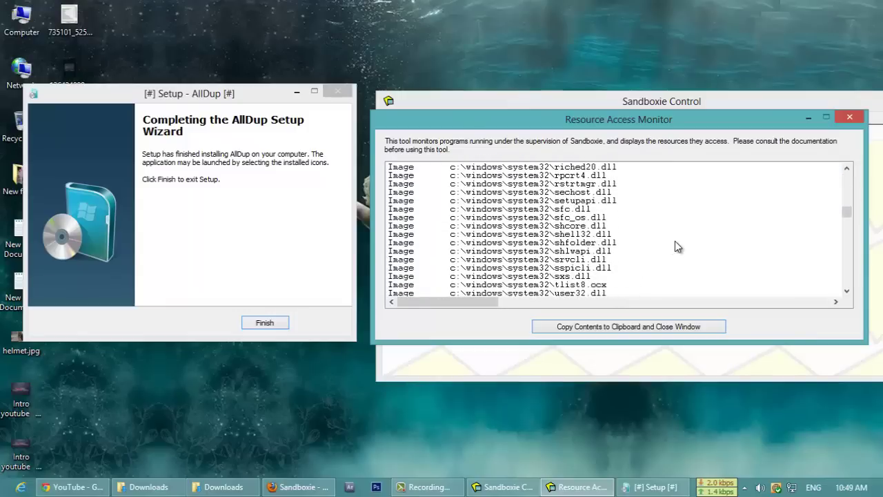
scroll(675, 248, down, 3)
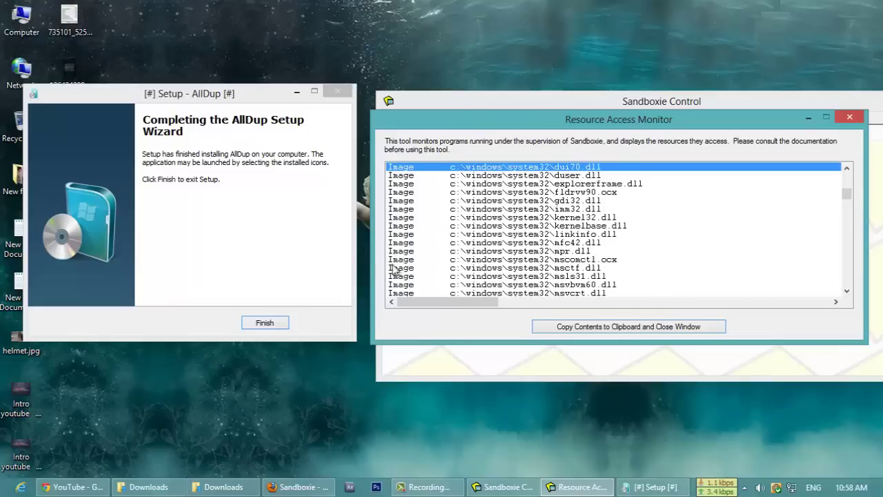
click(626, 249)
scroll(618, 254, down, 10)
scroll(606, 259, down, 9)
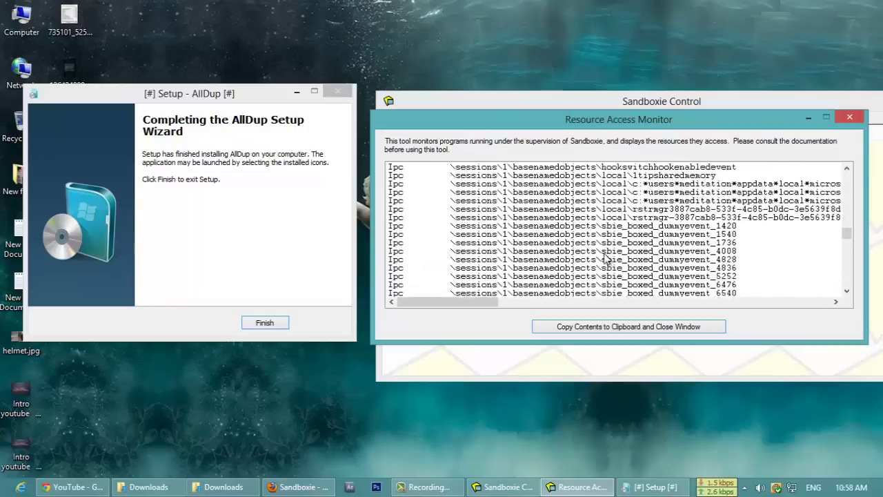
scroll(676, 239, down, 12)
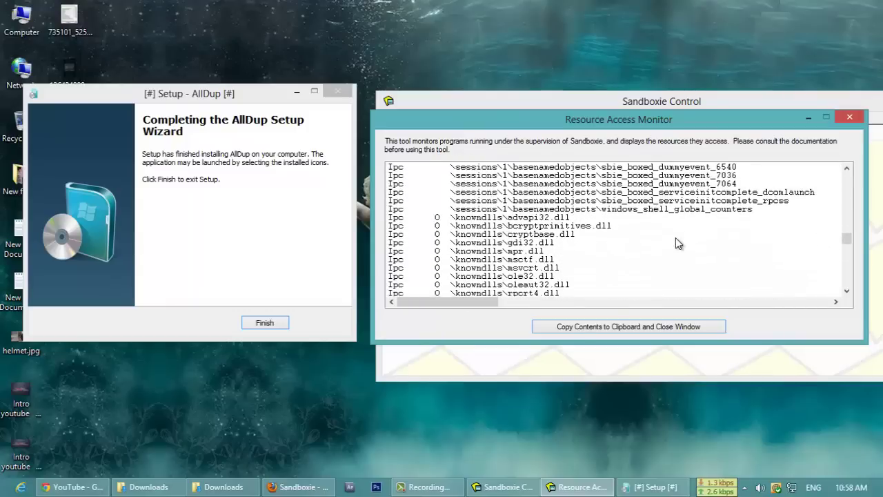
scroll(675, 237, down, 12)
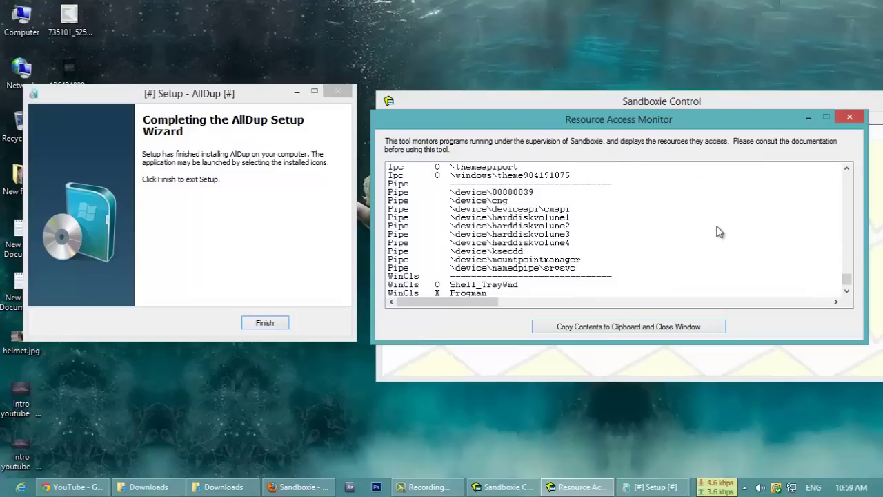
click(264, 322)
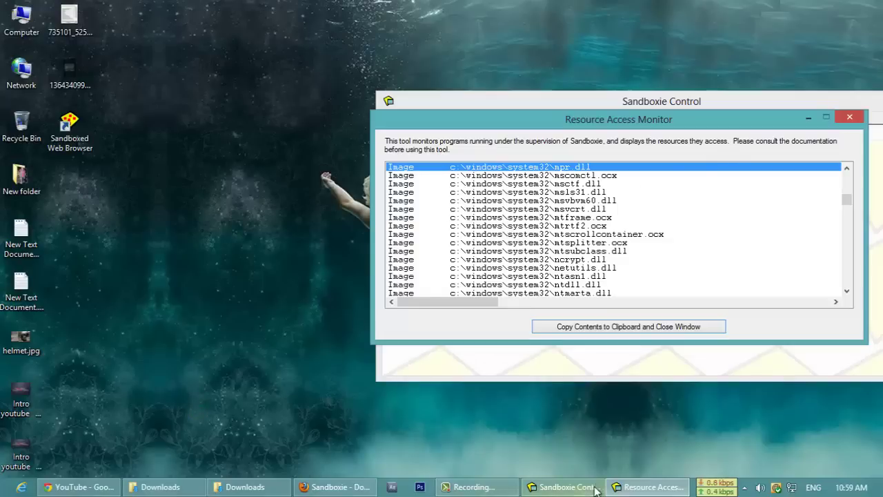
Restore the Resource Access Monitor, scroll its log to the end, close it, and shift Sandboxie Control left
click(562, 486)
mouse_move(620, 462)
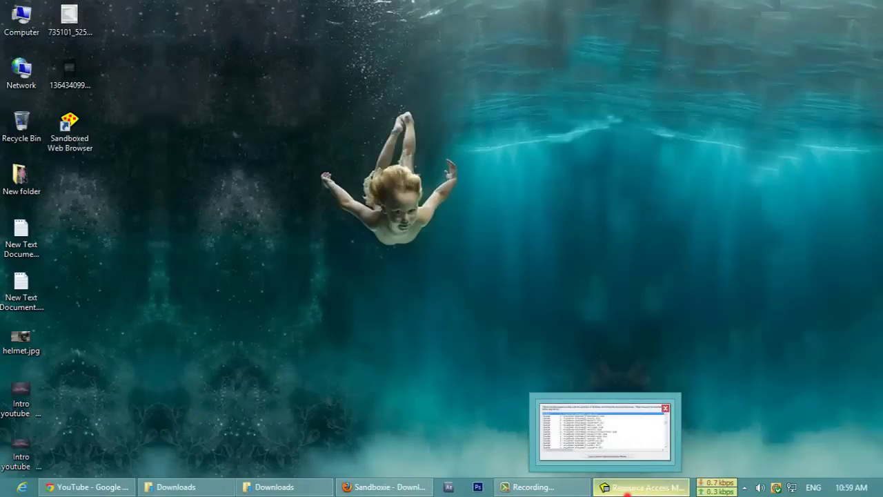
click(626, 490)
drag(709, 120, 475, 111)
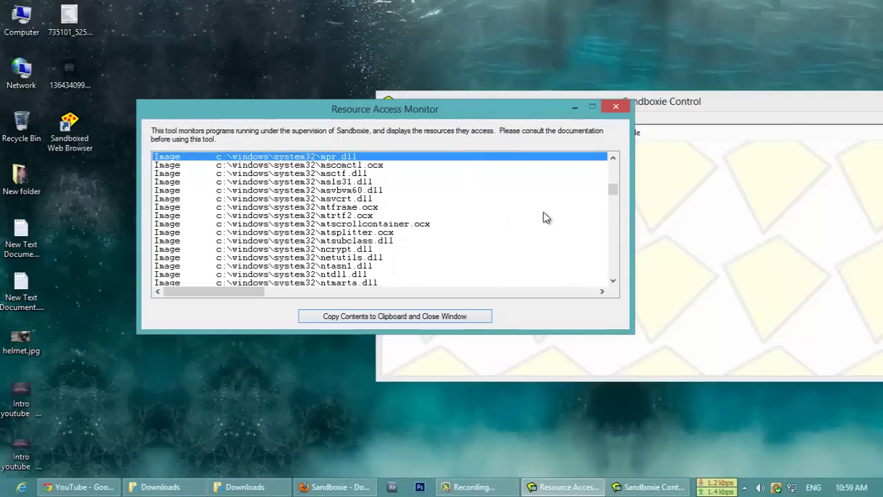
drag(616, 193, 613, 253)
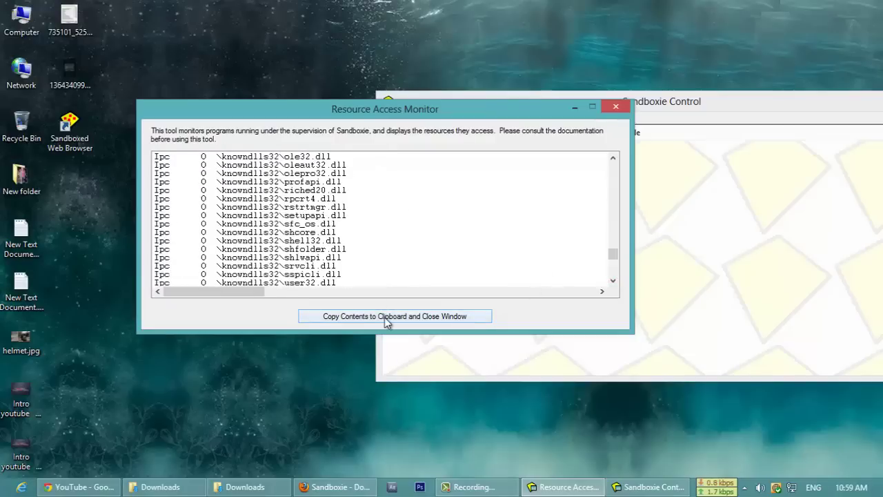
click(614, 107)
drag(622, 98, 449, 113)
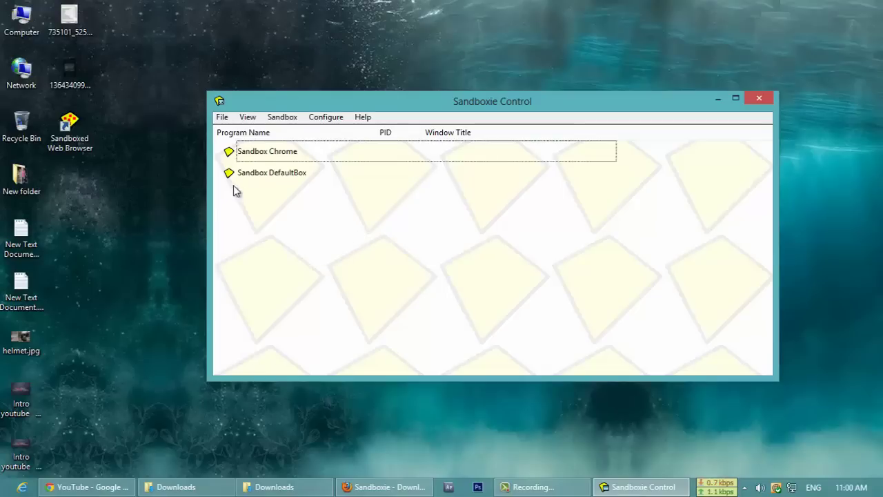
Launch CCleaner in the Chrome sandbox via Run Sandboxed > Run From Start Menu > Programs > CCleaner
right_click(260, 151)
mouse_move(351, 157)
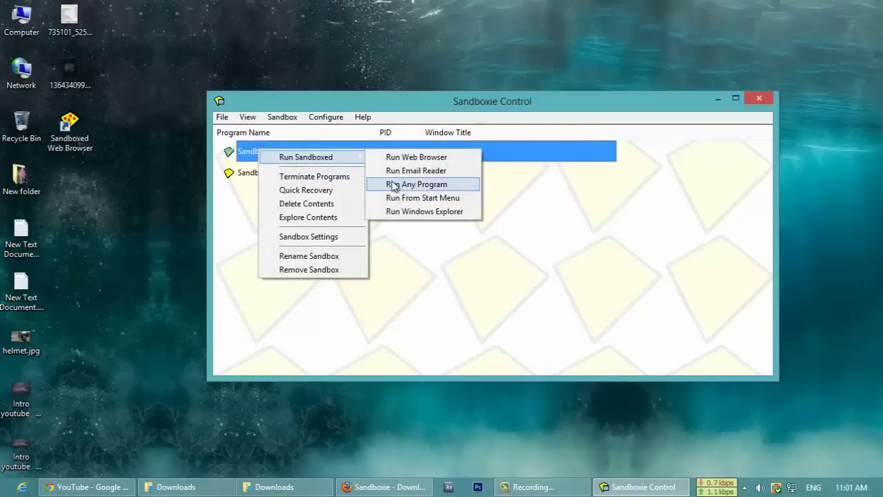
click(408, 198)
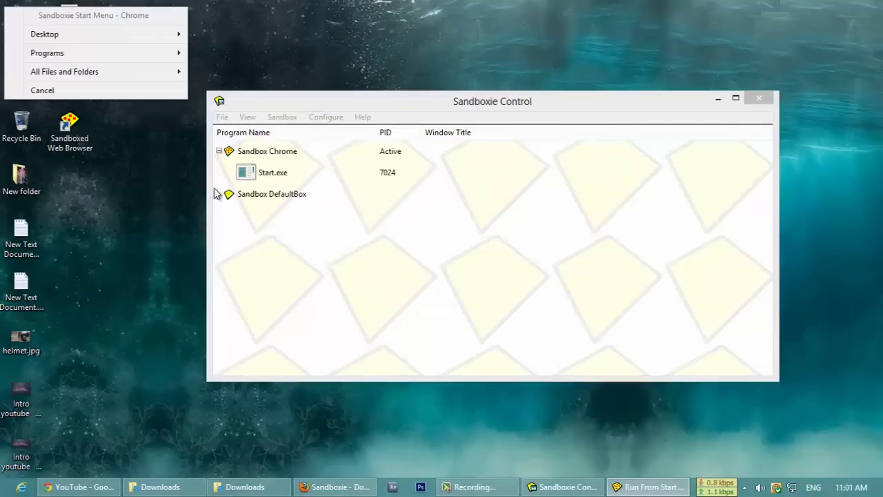
click(158, 53)
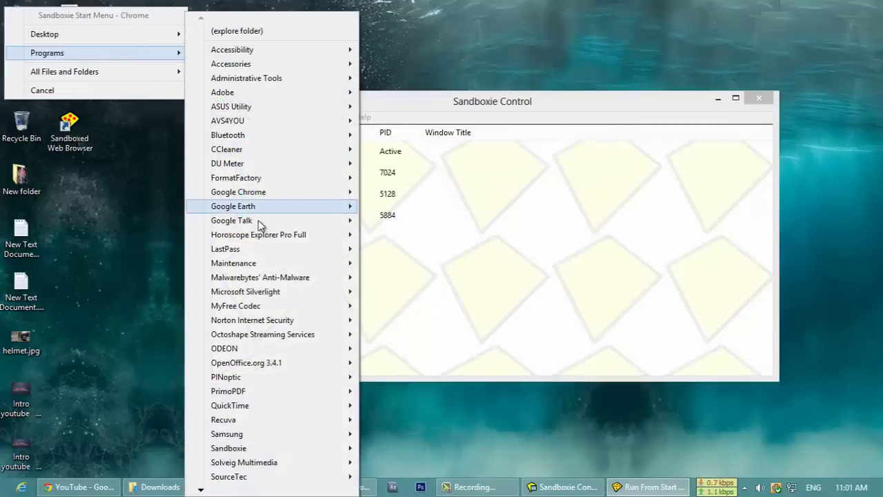
click(281, 149)
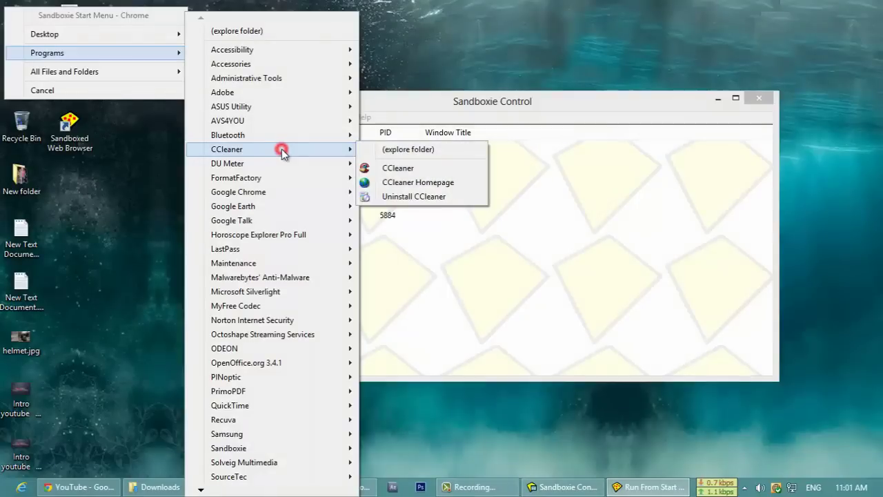
click(409, 167)
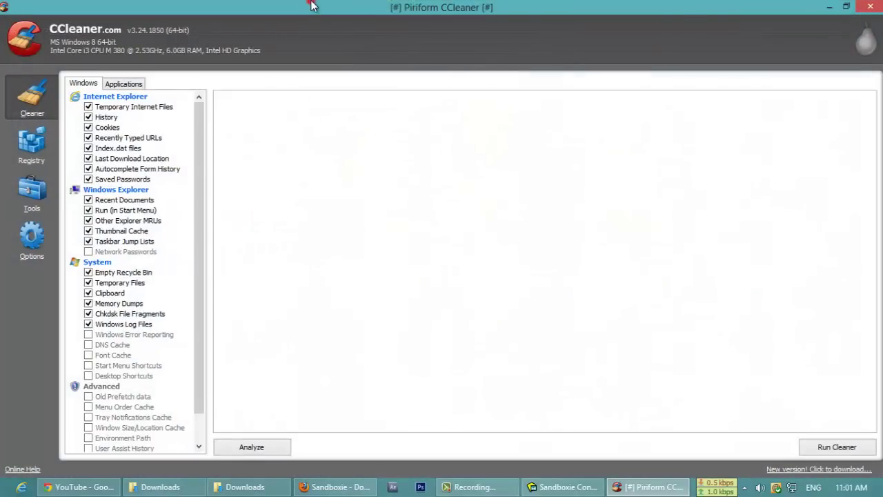
Restore and reposition the CCleaner window, then return to Sandboxie Control showing CCleaner64.exe running
click(843, 8)
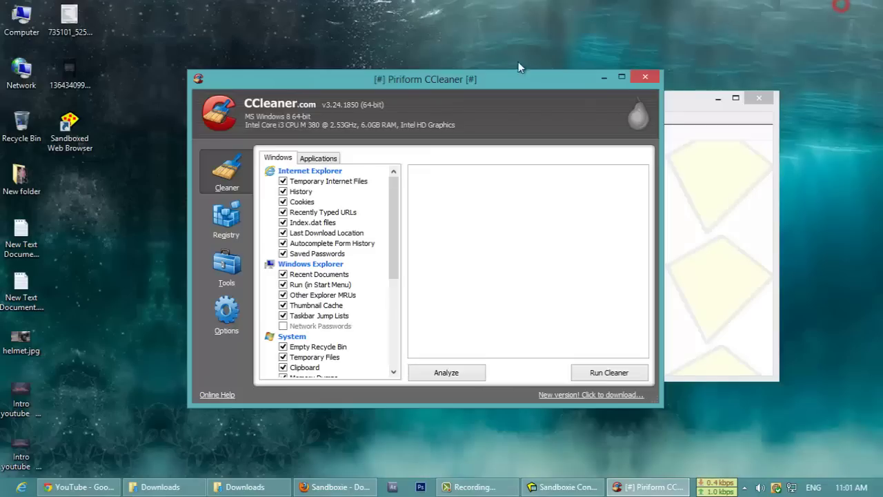
drag(410, 79, 344, 80)
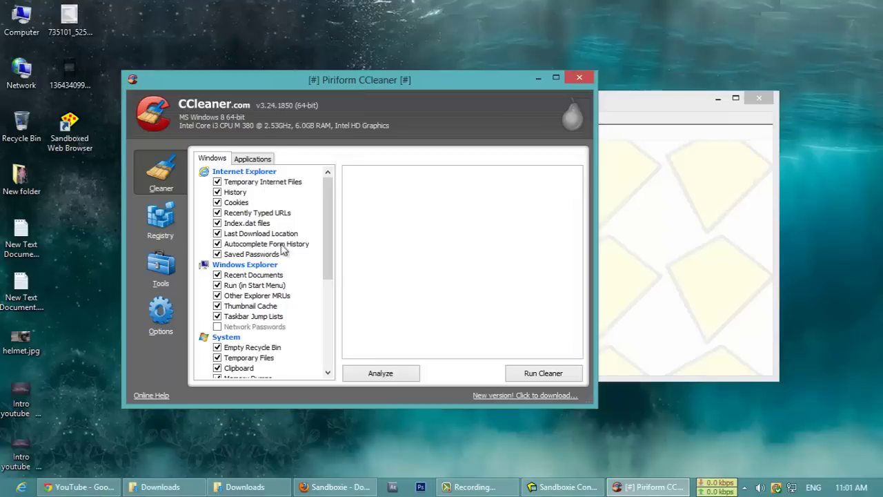
drag(330, 234, 330, 200)
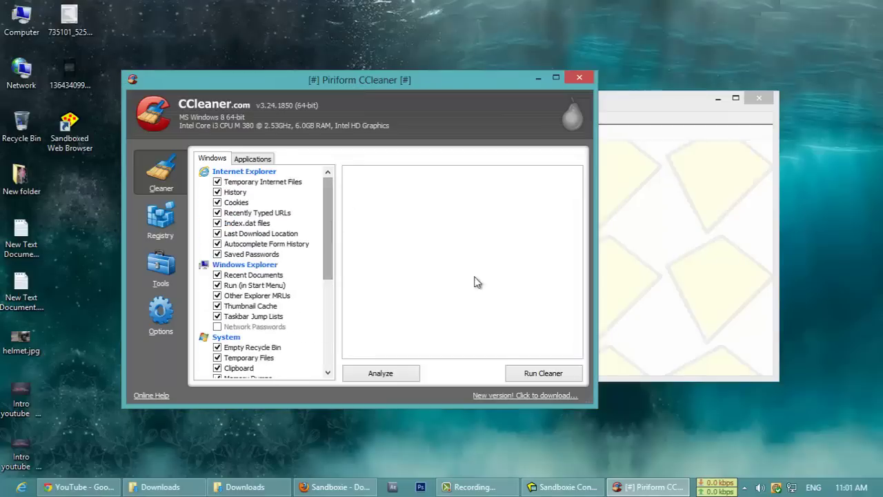
click(637, 321)
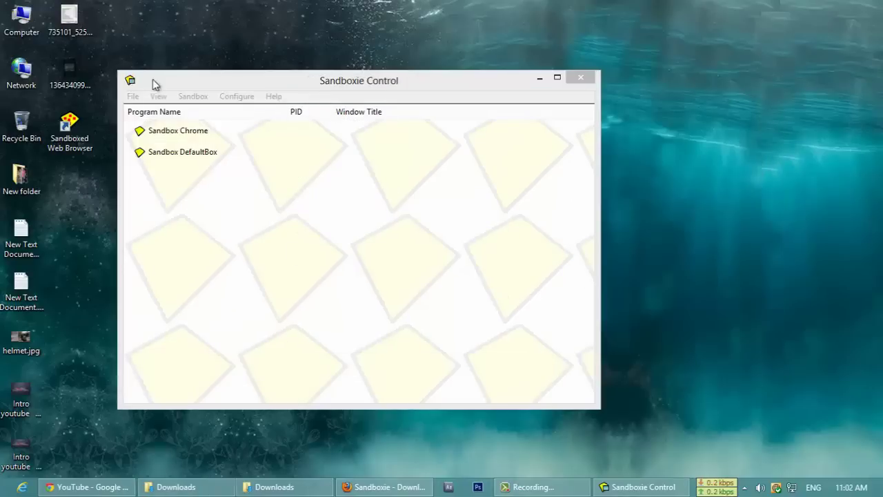
Look through Sandboxie Control's main menus, including Sandbox and Configure
click(160, 79)
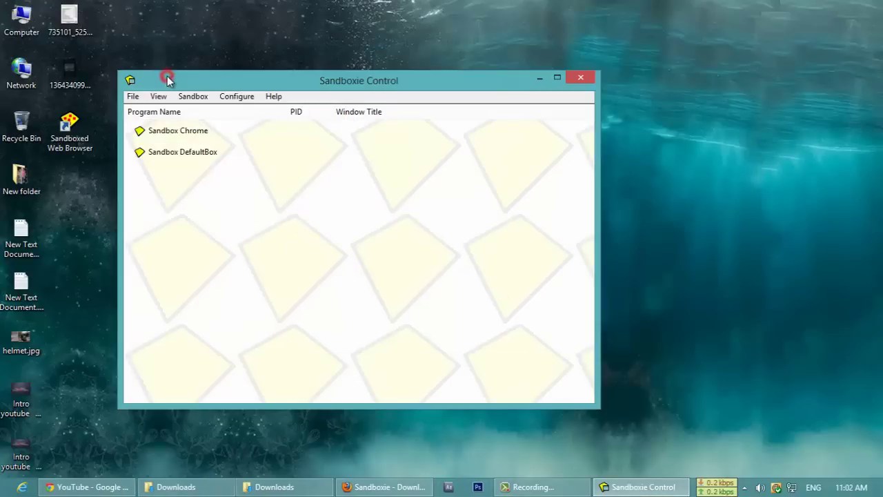
click(195, 95)
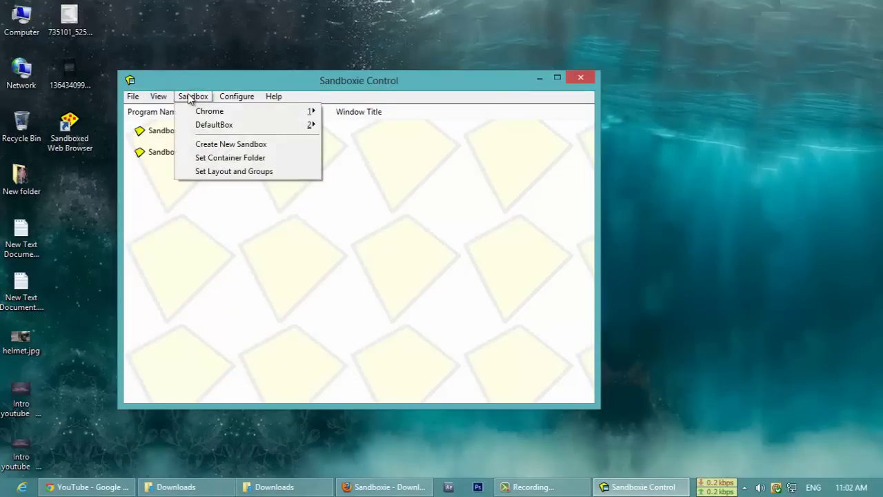
mouse_move(164, 97)
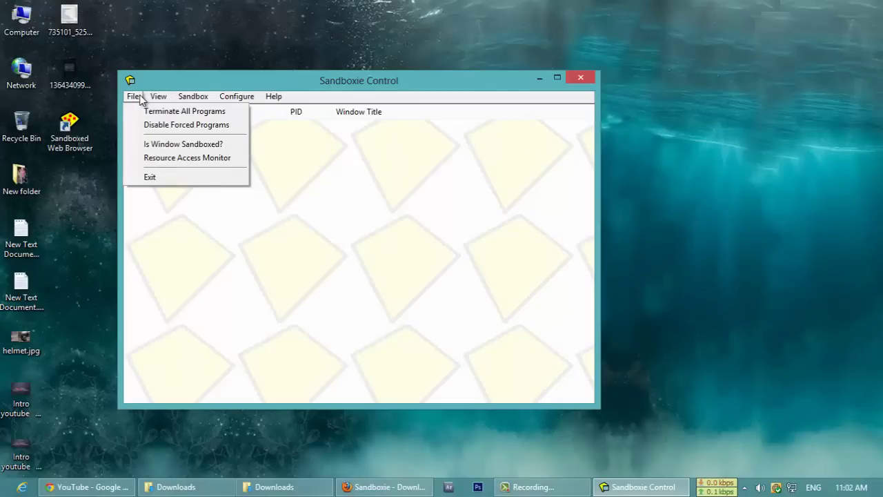
mouse_move(237, 96)
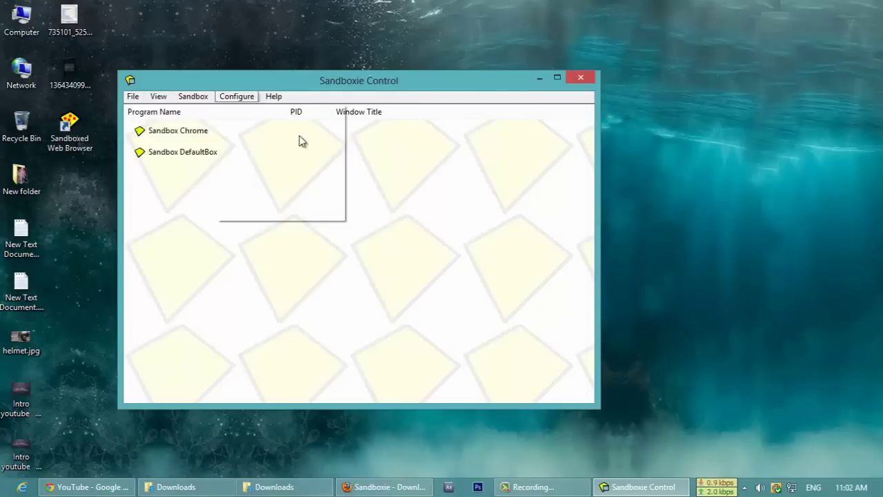
click(156, 178)
Show the context menus for Sandbox DefaultBox and Sandbox Chrome
click(158, 151)
right_click(165, 153)
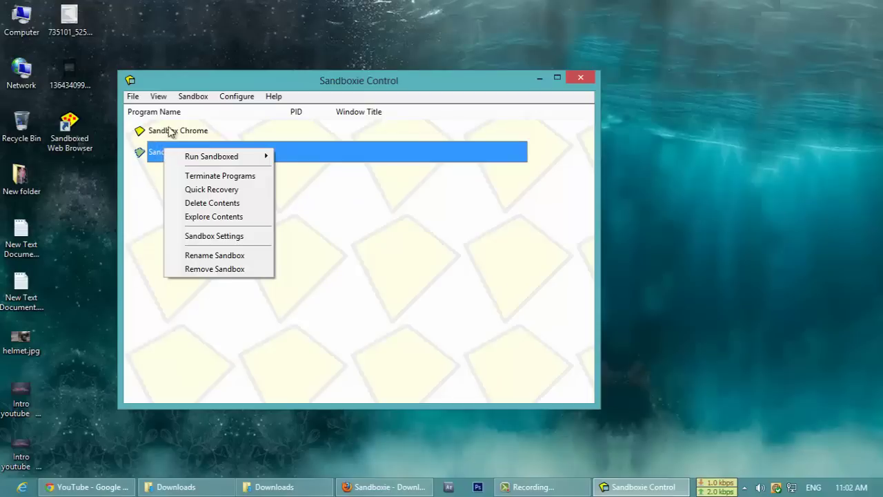
click(171, 131)
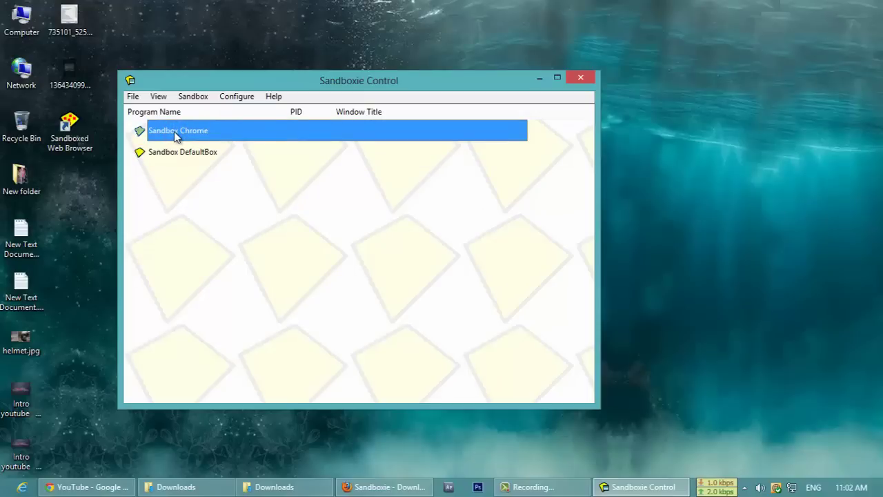
right_click(175, 136)
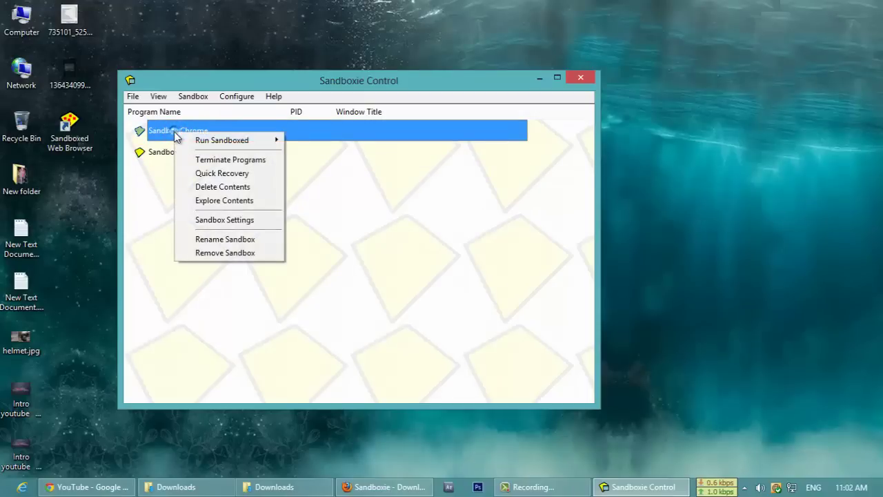
Explore the Chrome sandbox's contents in File Explorer, then close the folder
click(255, 201)
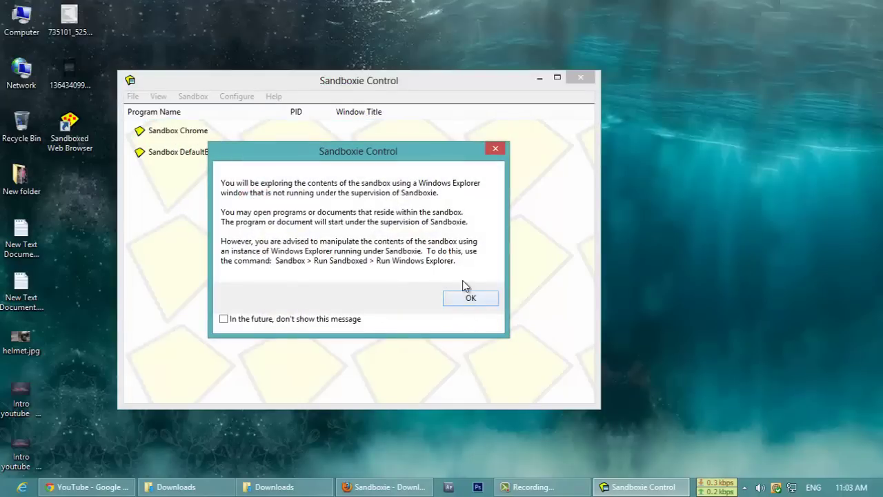
click(464, 298)
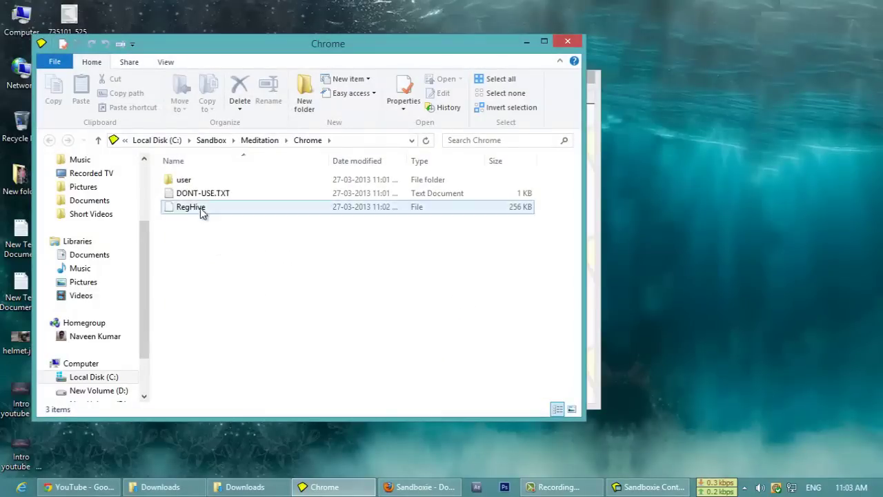
click(568, 41)
right_click(186, 138)
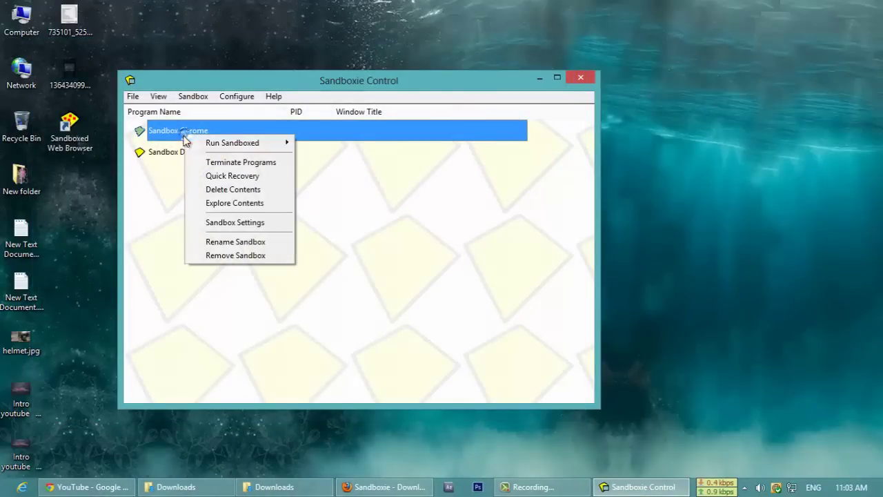
Explore DefaultBox's user folder, close it, and bring up Delete Contents for DefaultBox
right_click(166, 152)
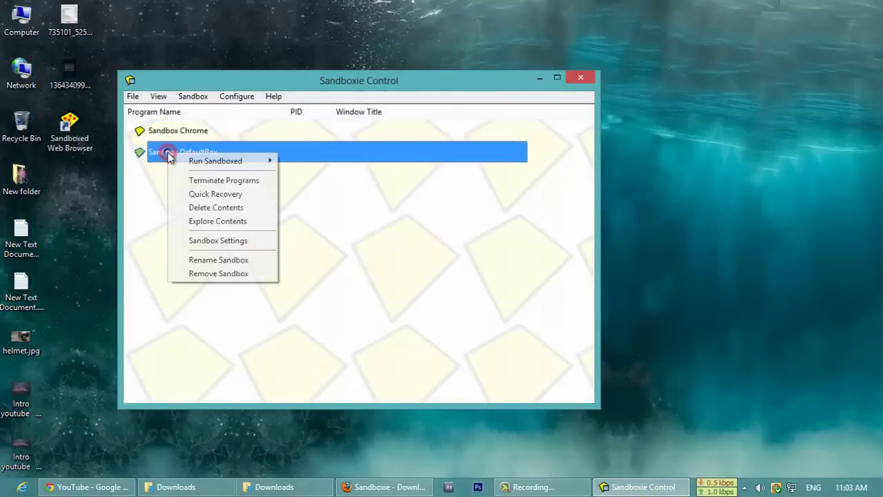
click(231, 220)
click(458, 298)
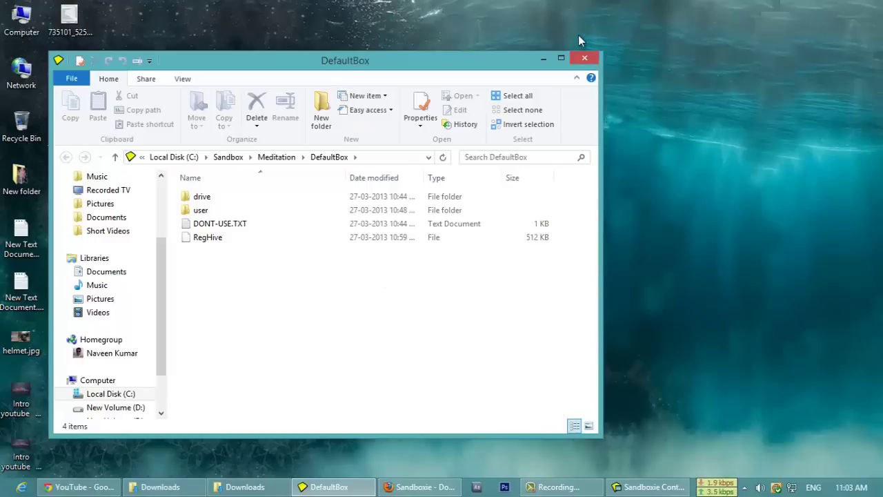
double_click(243, 211)
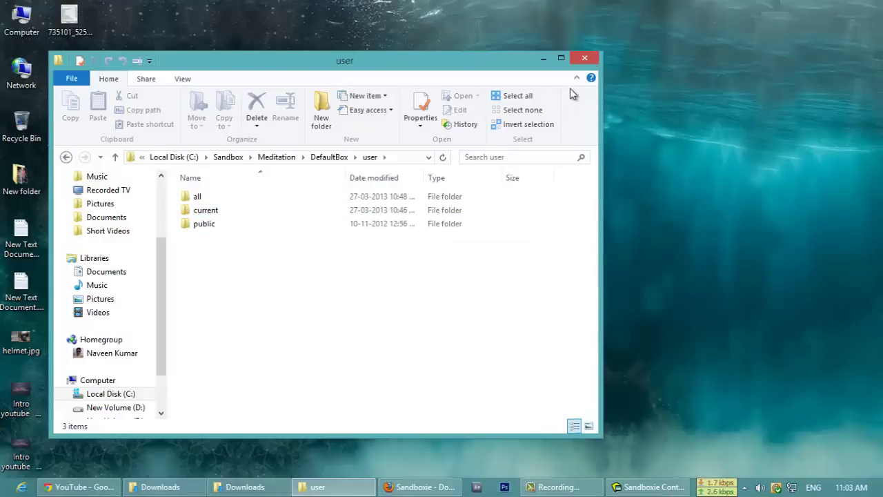
click(583, 60)
right_click(188, 154)
click(218, 210)
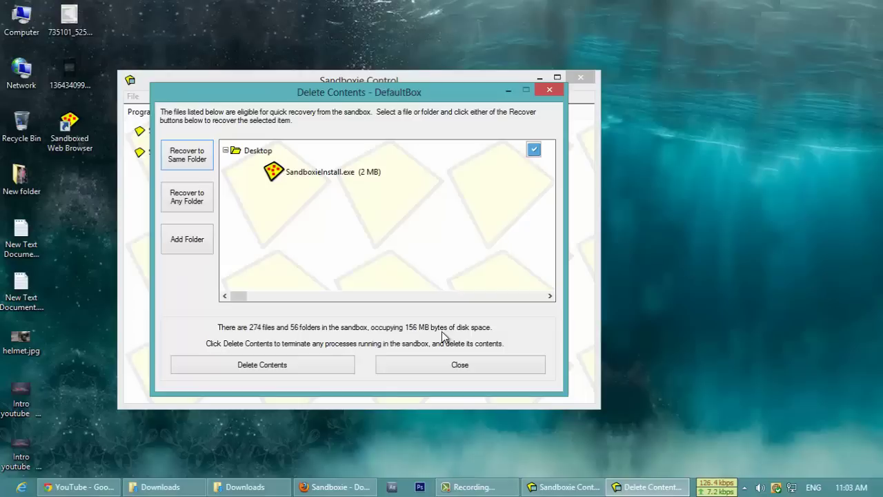
Delete the contents of DefaultBox, then of the Chrome sandbox (11 files, 2 MB)
click(274, 363)
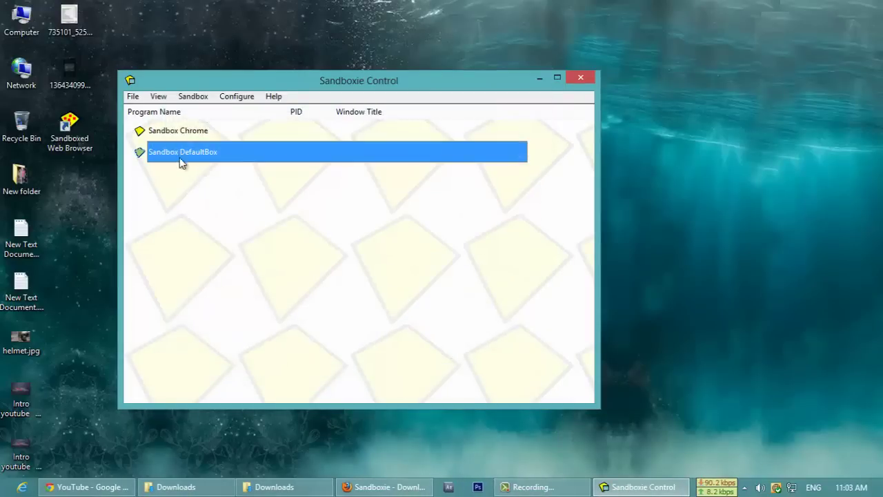
right_click(187, 132)
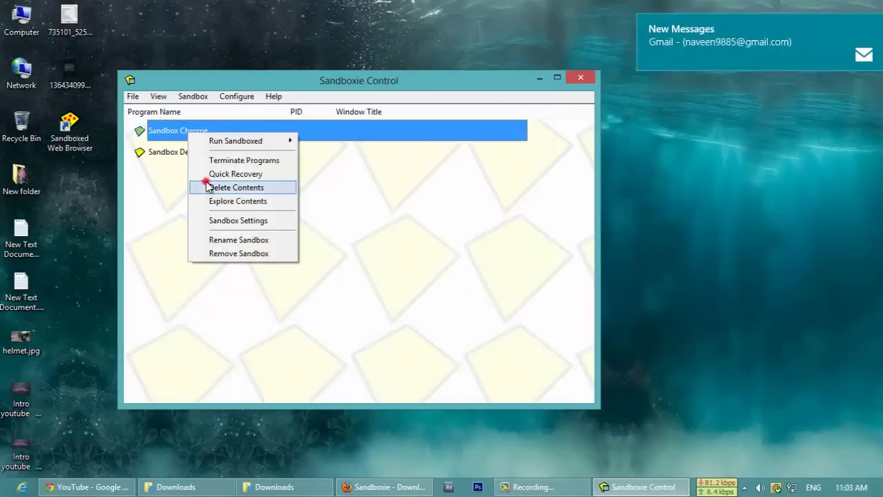
click(204, 185)
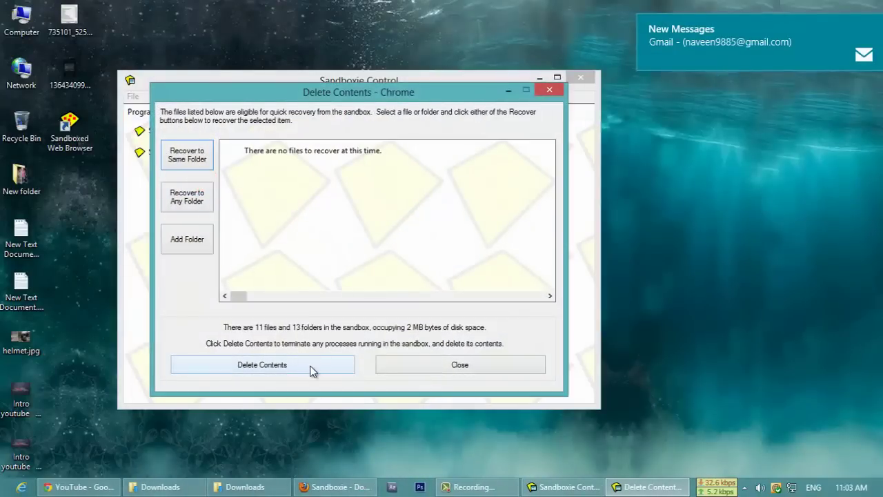
click(310, 366)
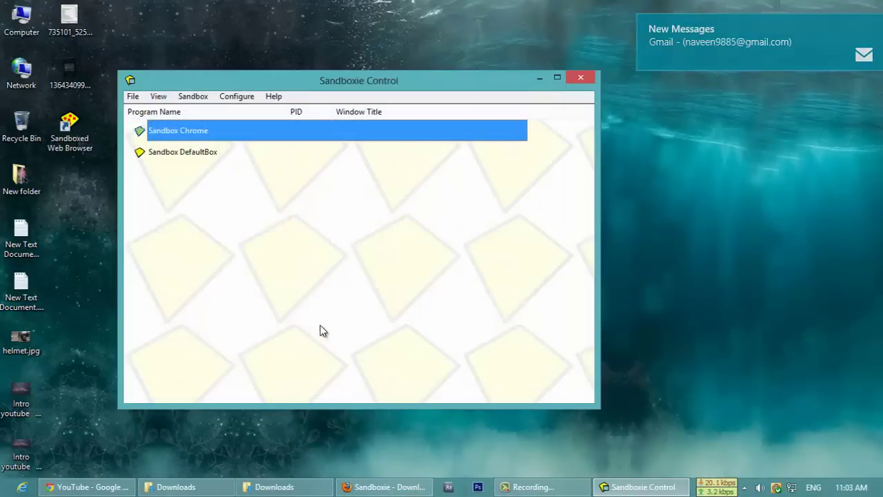
drag(270, 81, 357, 74)
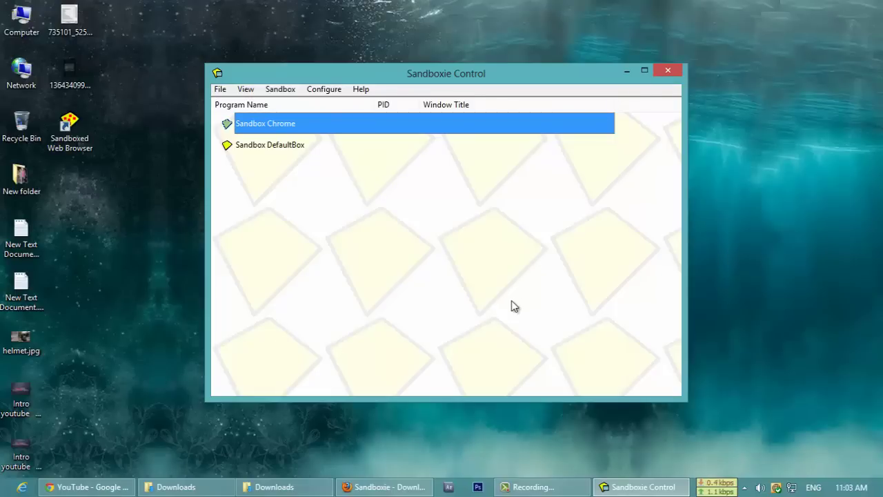